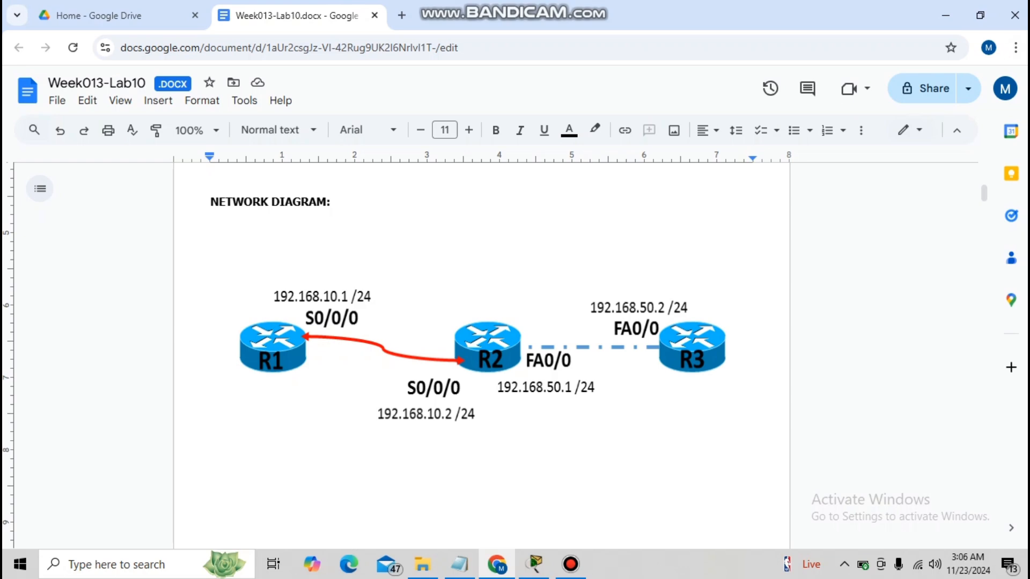
# Open the Lab 10 commands notes in Notepad and switch to the Packet Tracer topology.
pyautogui.moveTo(985, 194); pyautogui.dragTo(988, 271)
pyautogui.click(461, 564)
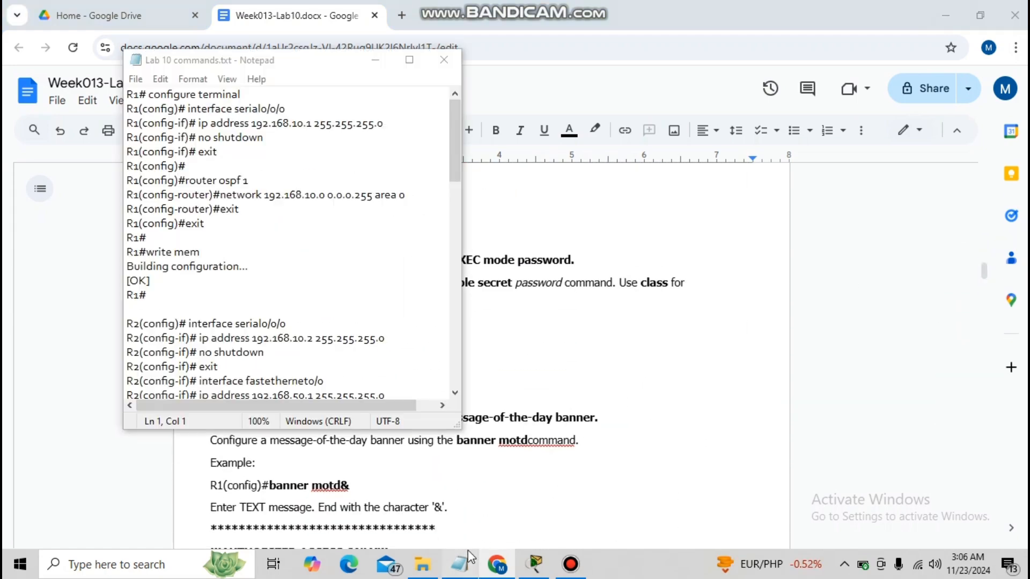
pyautogui.click(535, 565)
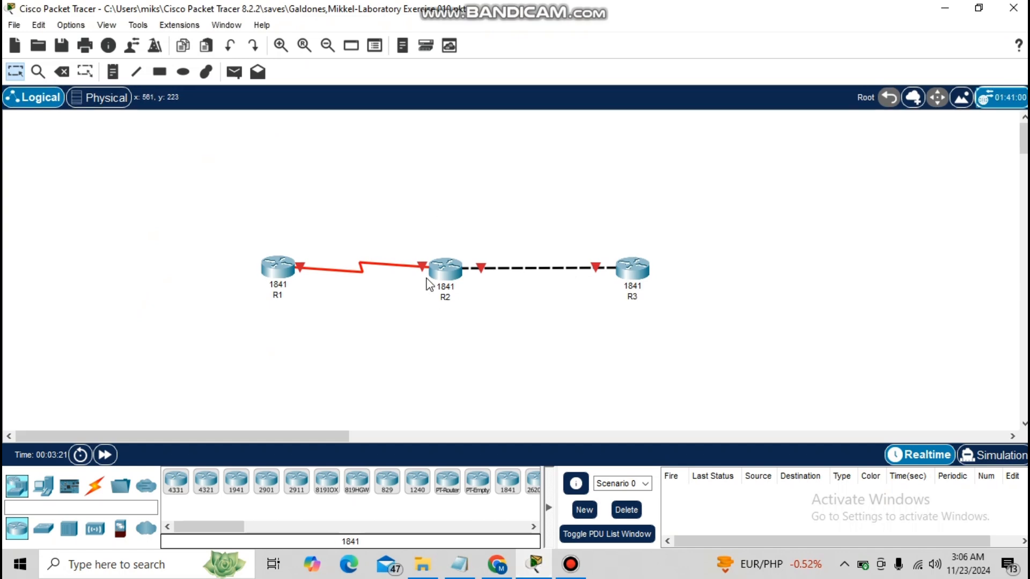
# Open router R1's command line interface.
pyautogui.doubleClick(286, 283)
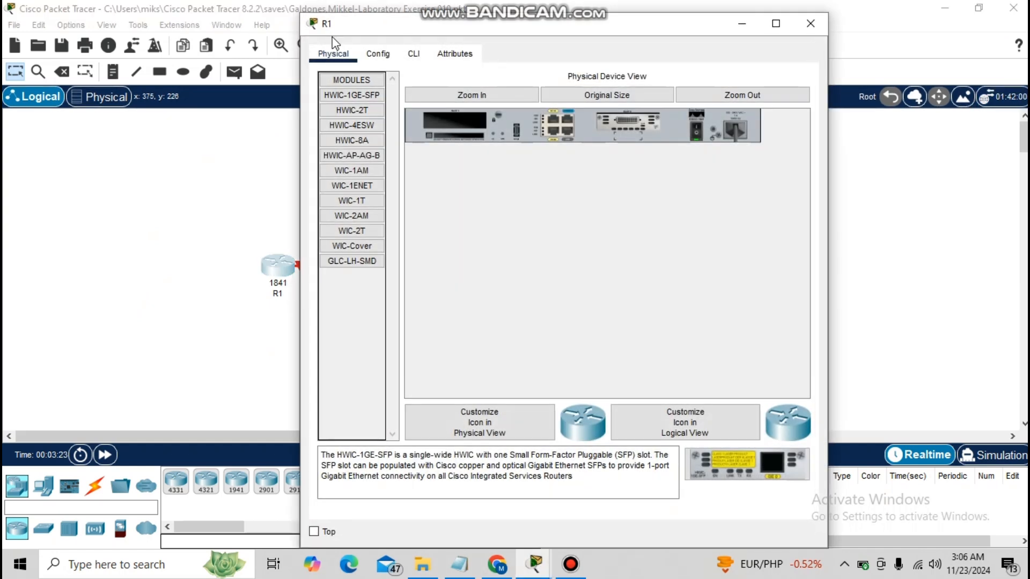
pyautogui.click(378, 54)
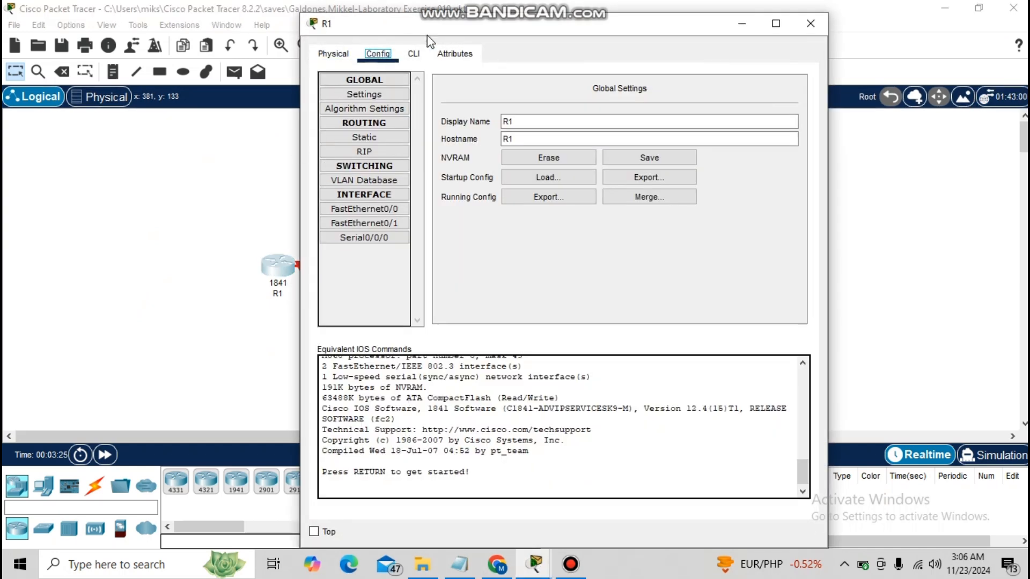
pyautogui.click(414, 53)
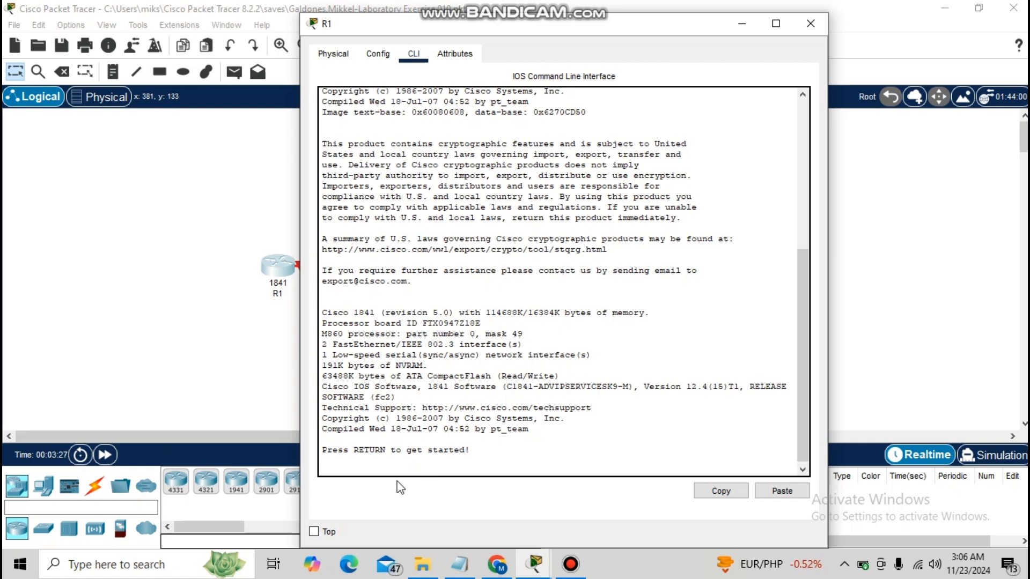
# Log in to R1's console, enter the access and enable passwords, and reach global configuration mode.
pyautogui.press('Return')
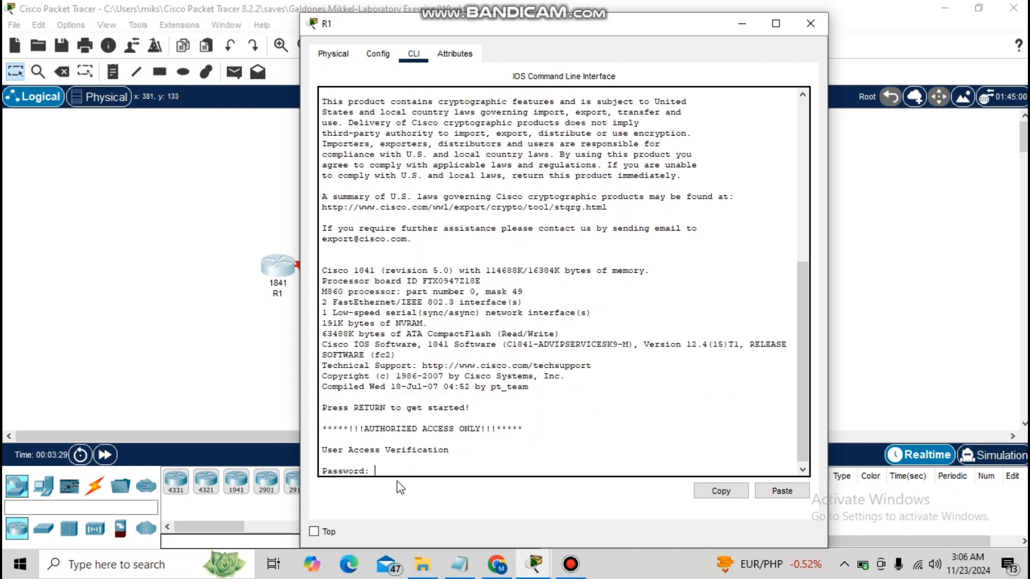
pyautogui.press('Return')
pyautogui.write('enable')
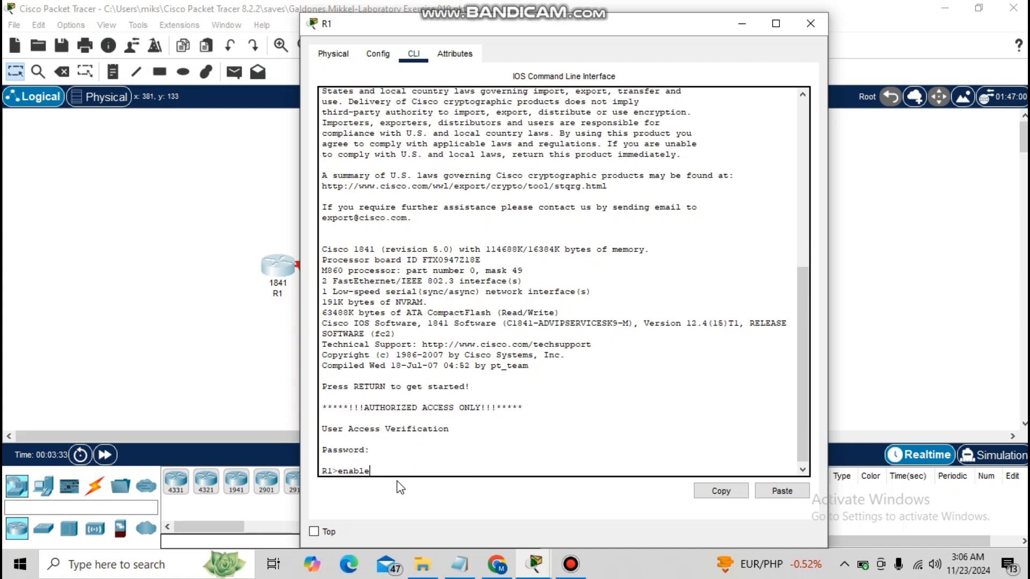
pyautogui.press('Return')
pyautogui.press('Return')
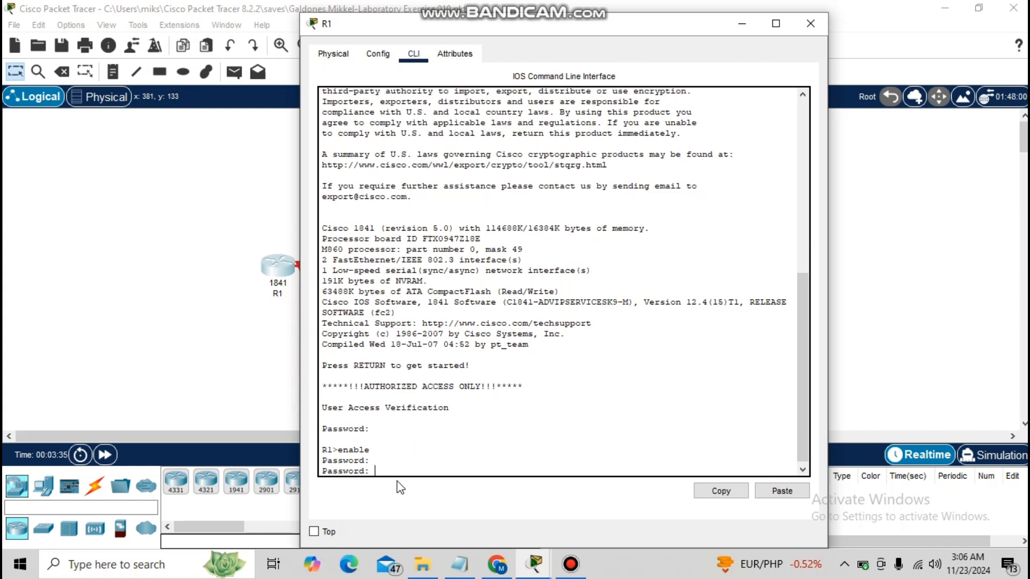
# On R1, select interface s0/0/0 and assign it the address 192.168.10.1 255.255.255.0.
pyautogui.press('Return')
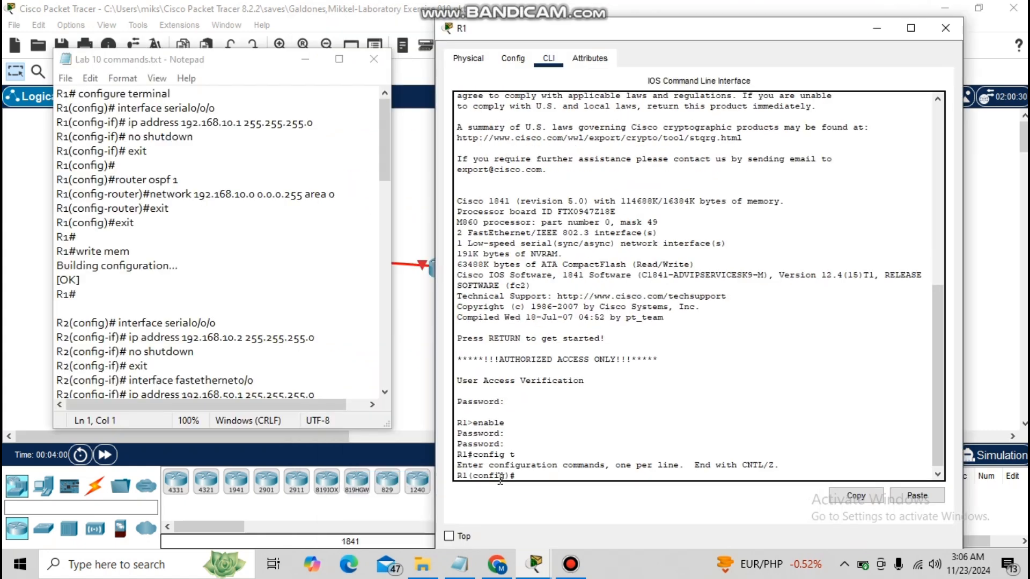
pyautogui.write('interface s0/0/0')
pyautogui.press('Return')
pyautogui.write('ip a')
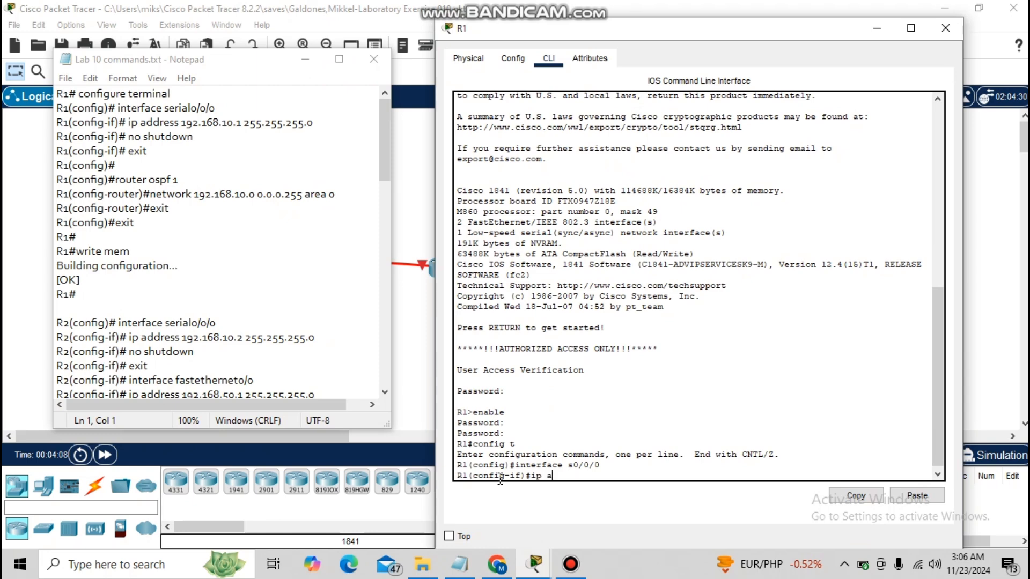
pyautogui.write('ddress 192.167')
pyautogui.press('BackSpace')
pyautogui.write('8.10.1')
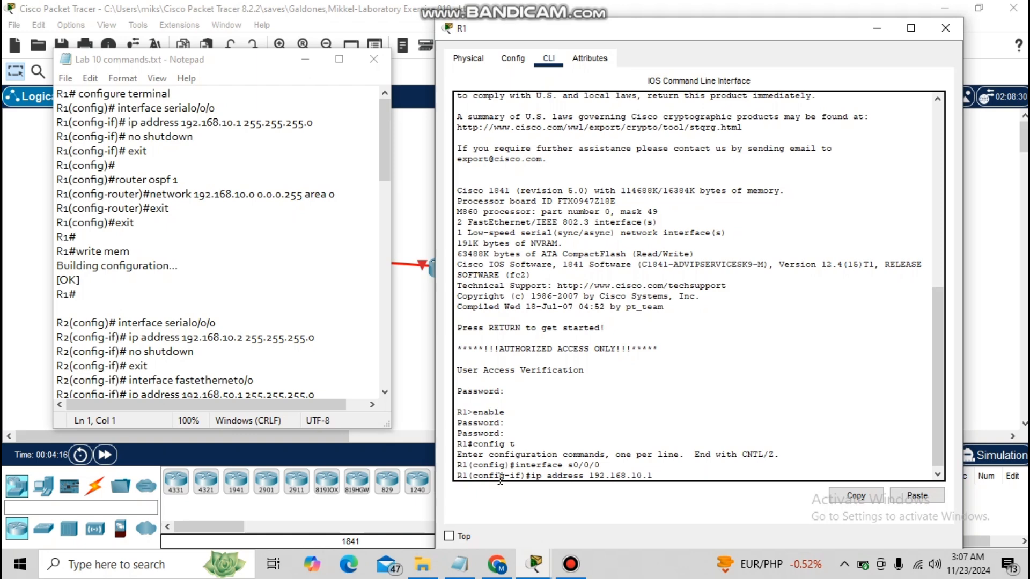
pyautogui.write(' 255.255.255.0')
pyautogui.press('Return')
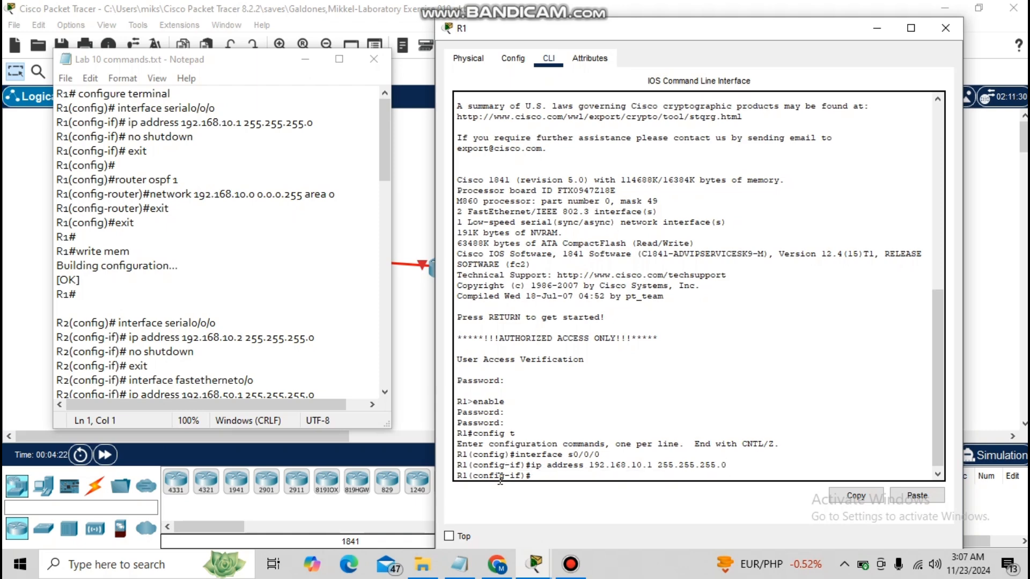
# Enable R1's s0/0/0 interface with no shutdown and exit interface configuration.
pyautogui.write('no shutdown')
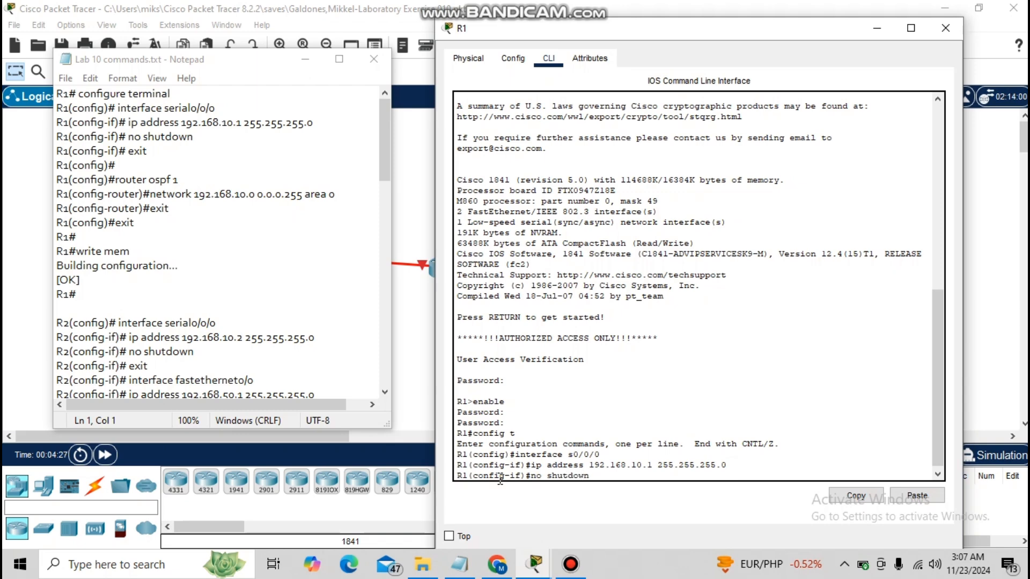
pyautogui.press('Return')
pyautogui.write('exit')
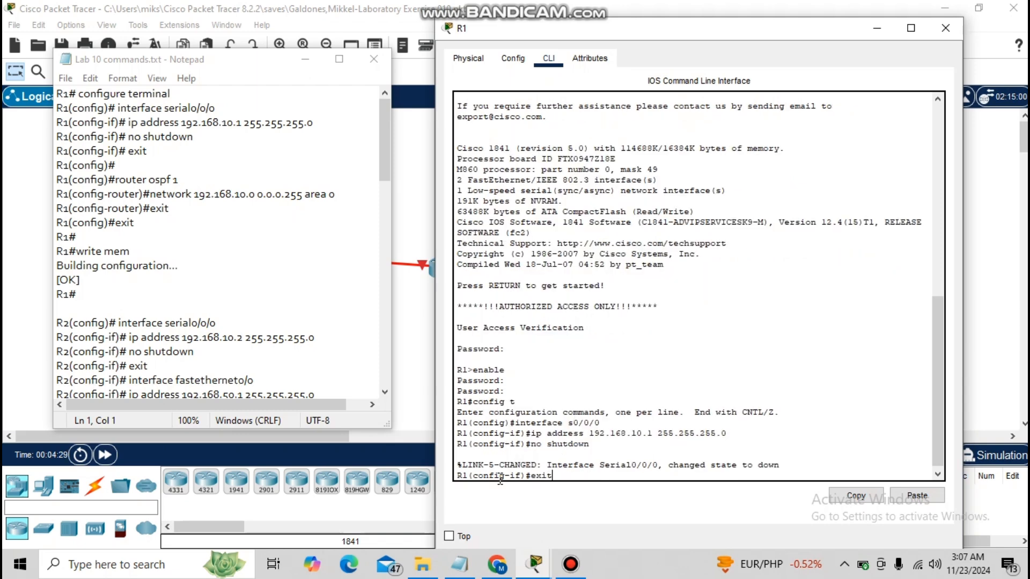
pyautogui.press('Return')
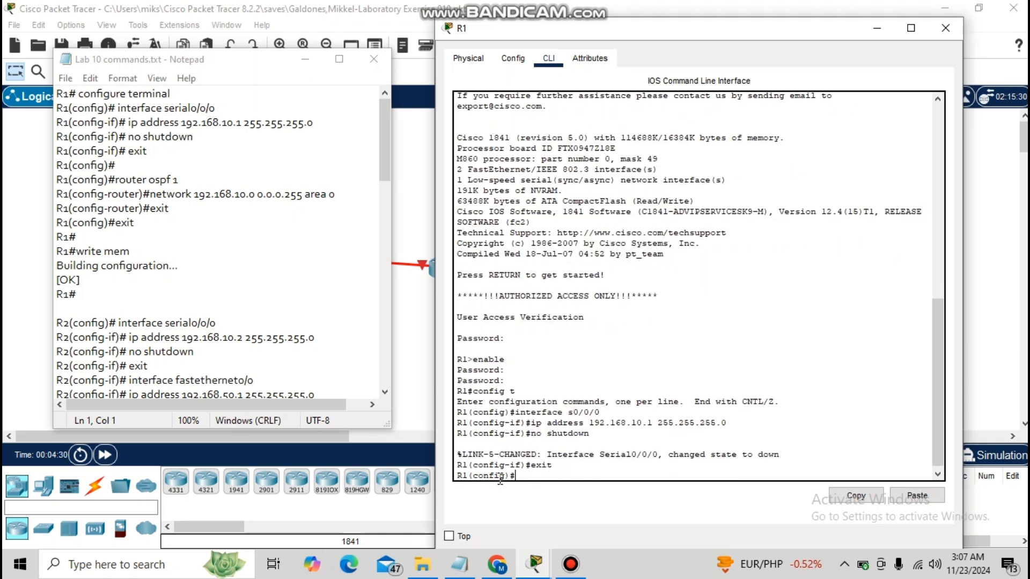
# Start OSPF routing process 1 on R1.
pyautogui.write('router ospf 1')
pyautogui.press('Return')
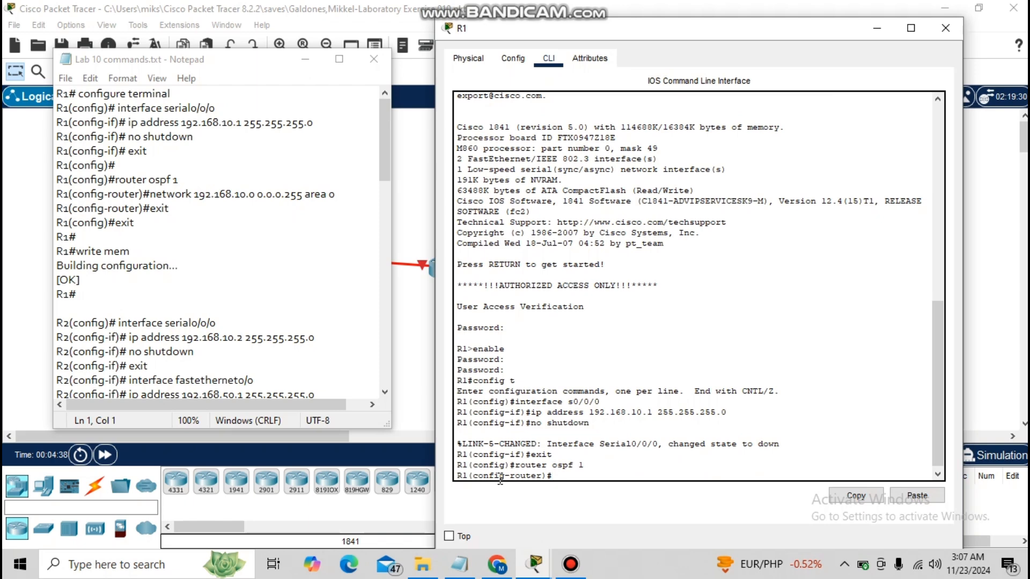
# Advertise network 192.168.10.0 0.0.0.255 in OSPF area 0 and leave router configuration.
pyautogui.write('network 192.168.10')
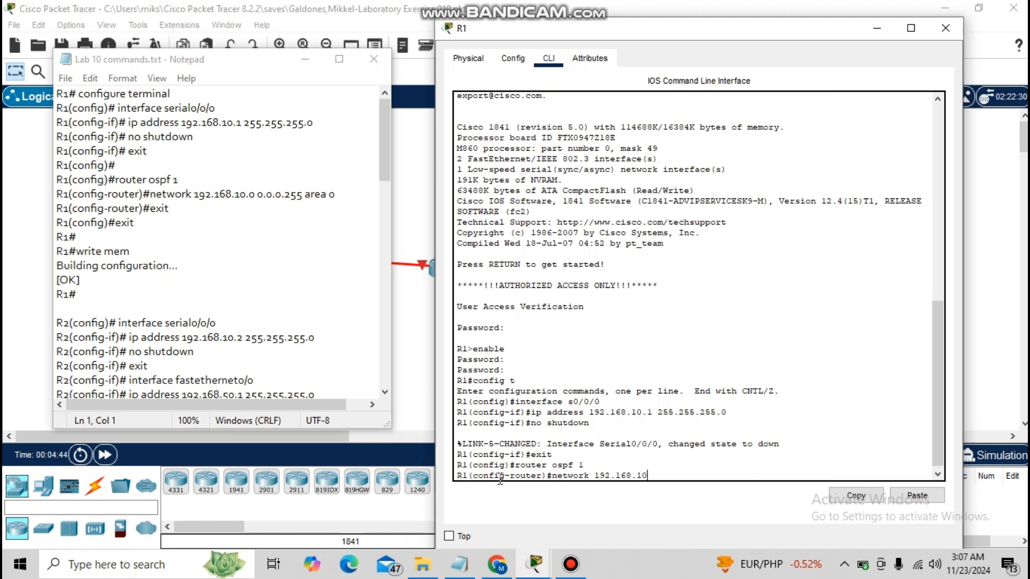
pyautogui.write('.0 0.0.0.255 area 0')
pyautogui.press('Return')
pyautogui.write('exit')
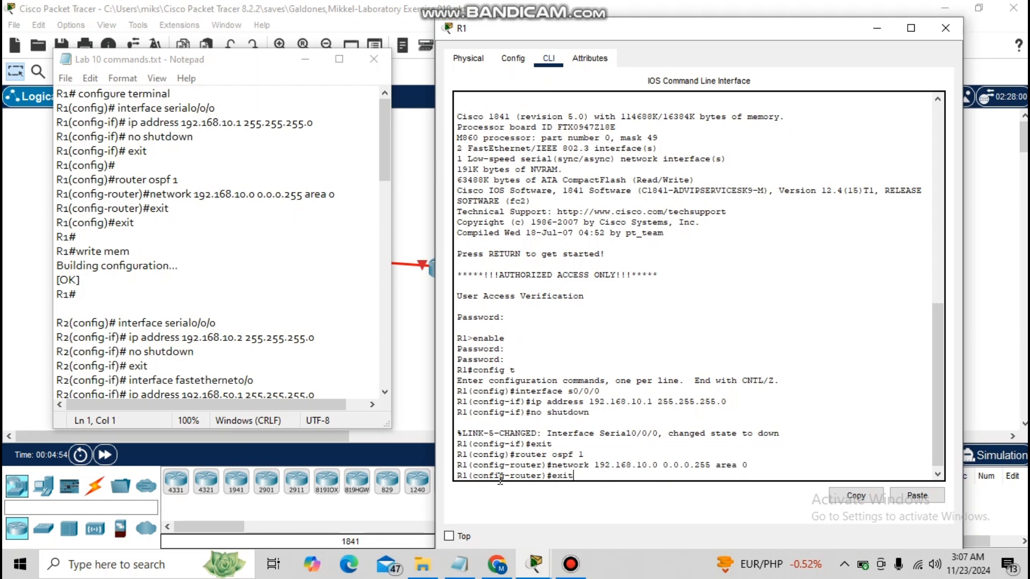
pyautogui.press('Return')
# Exit configuration mode and save R1's configuration with write mem.
pyautogui.write('exit')
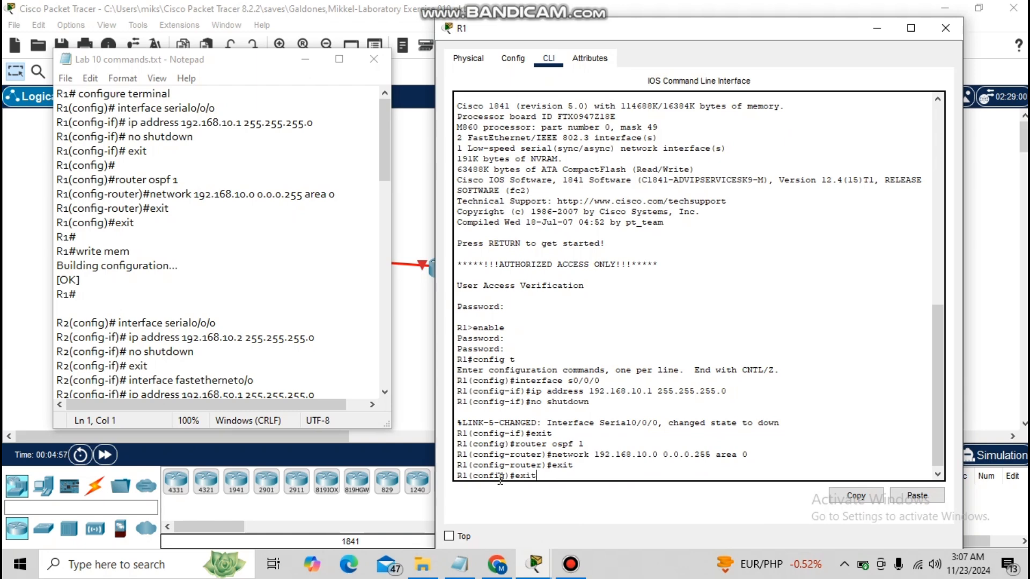
pyautogui.press('Return')
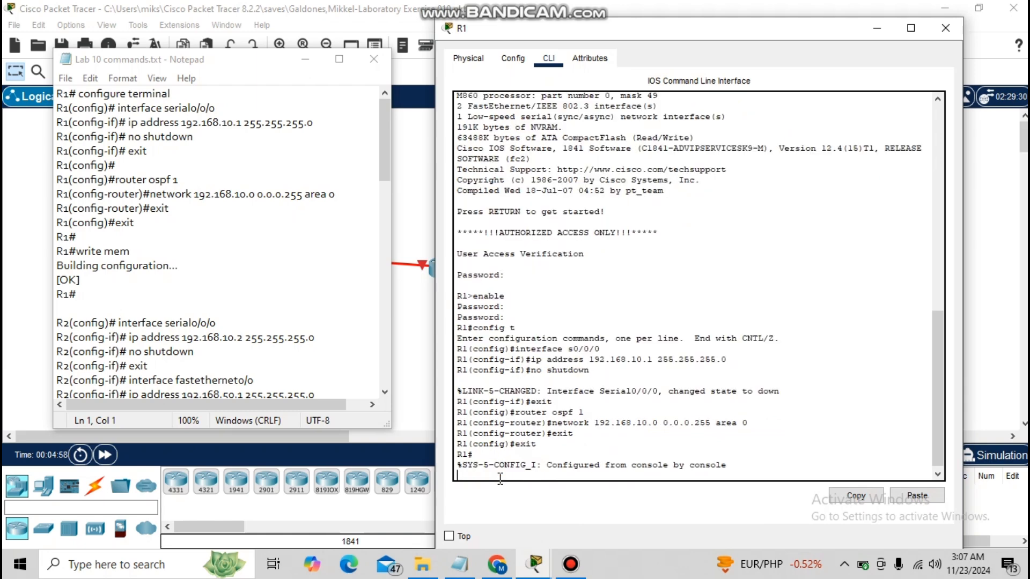
pyautogui.write('write mem')
pyautogui.press('Return')
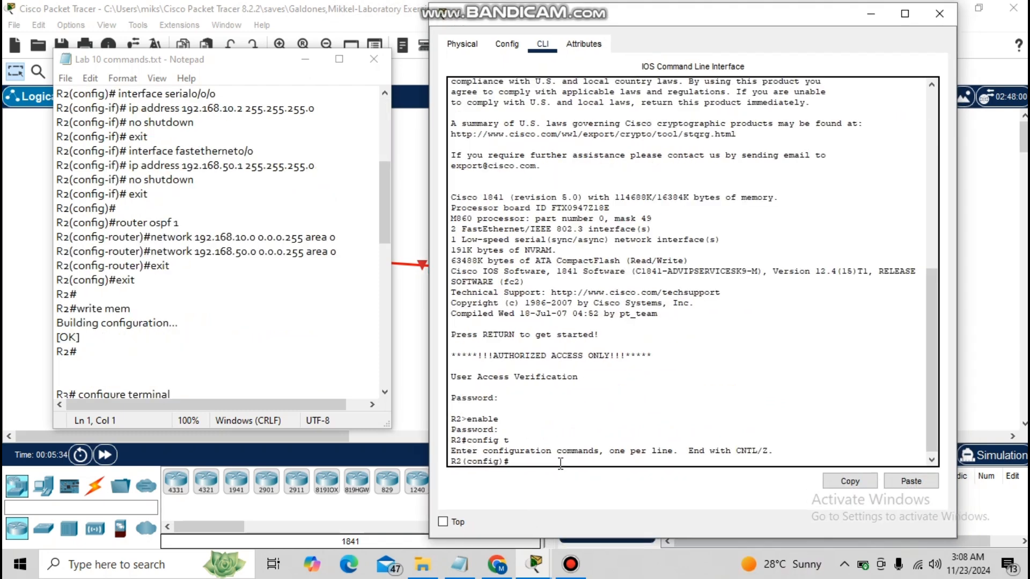
# On R2, select interface s0/0/0 and assign it the address 192.168.10.2 255.255.255.0.
pyautogui.write('interface s0/0/0')
pyautogui.press('Return')
pyautogui.write('ip')
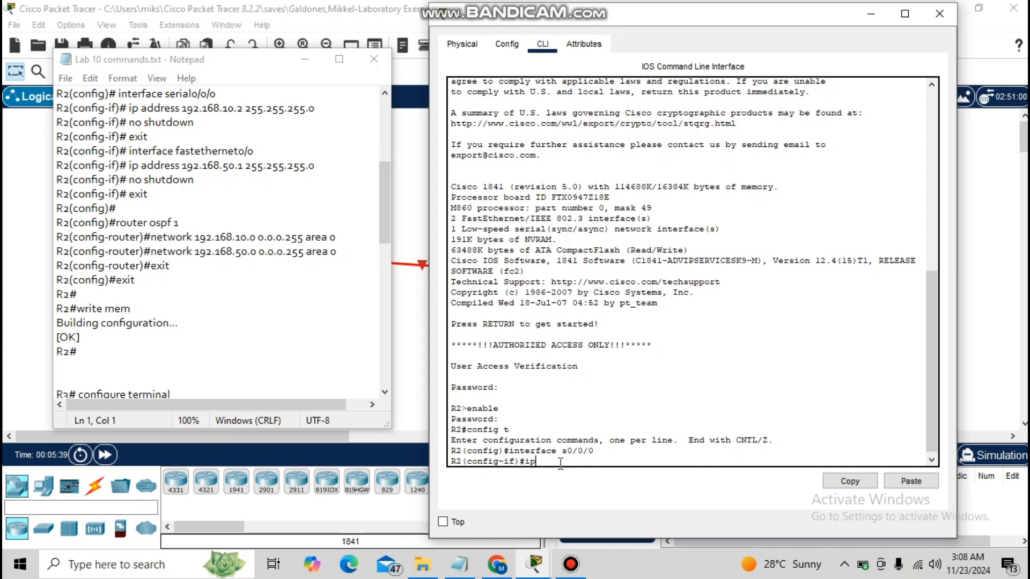
pyautogui.write(' address 192.168.10')
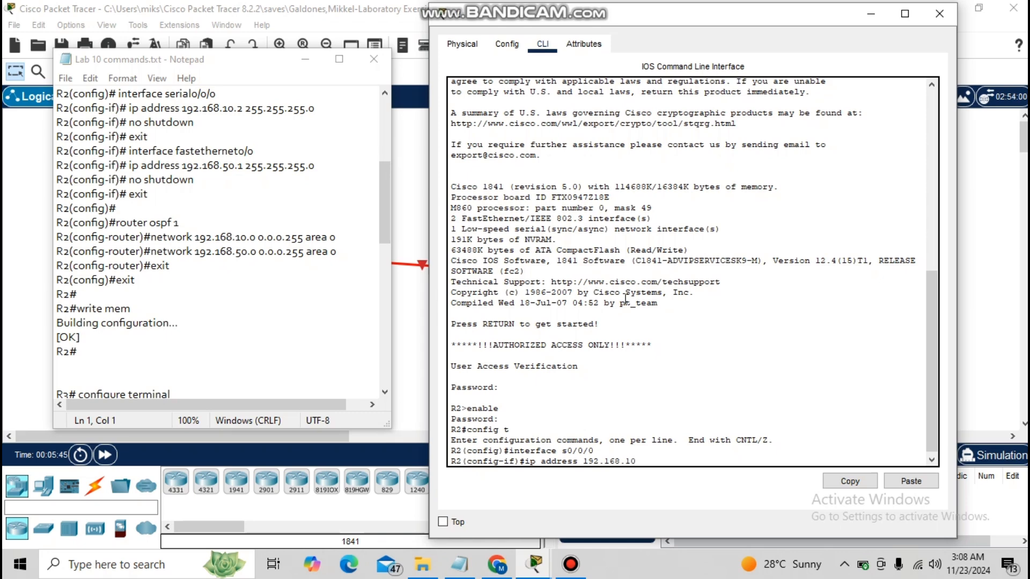
pyautogui.write('.2 255.255.255.0')
pyautogui.press('Return')
# Enable R2's s0/0/0 interface with no shutdown and exit interface configuration.
pyautogui.write('no shutdown')
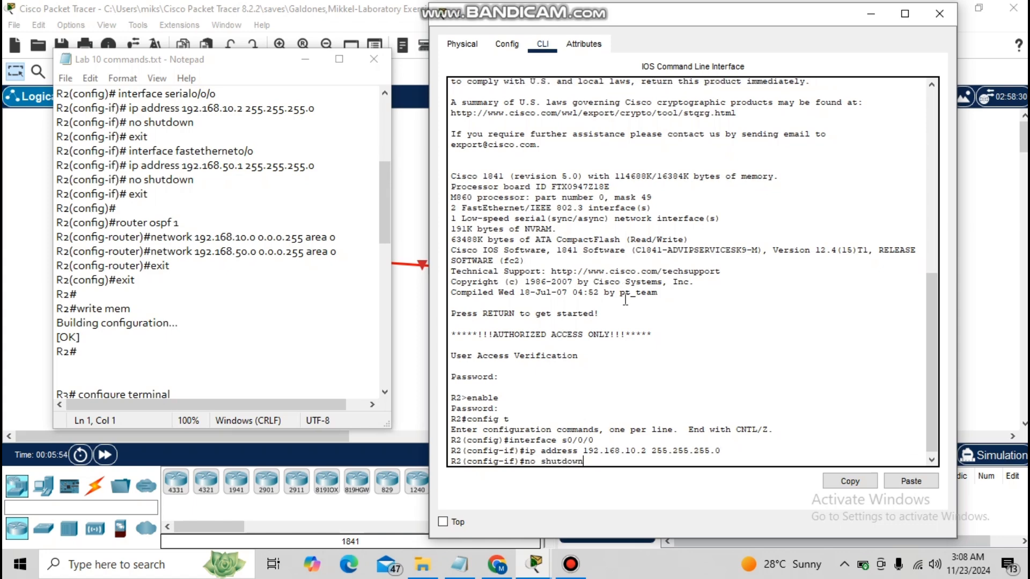
pyautogui.press('Return')
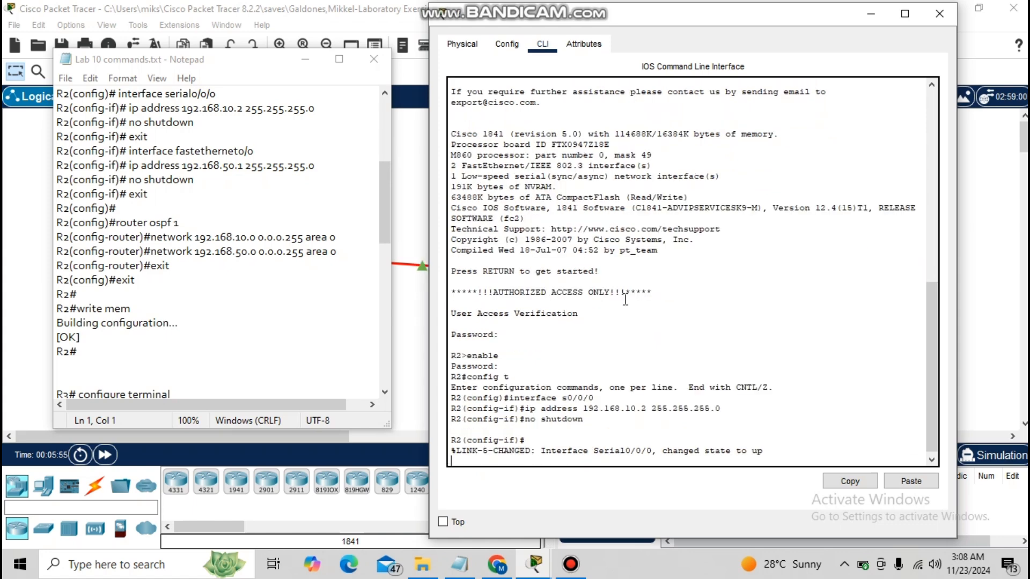
pyautogui.write('exit')
pyautogui.press('Return')
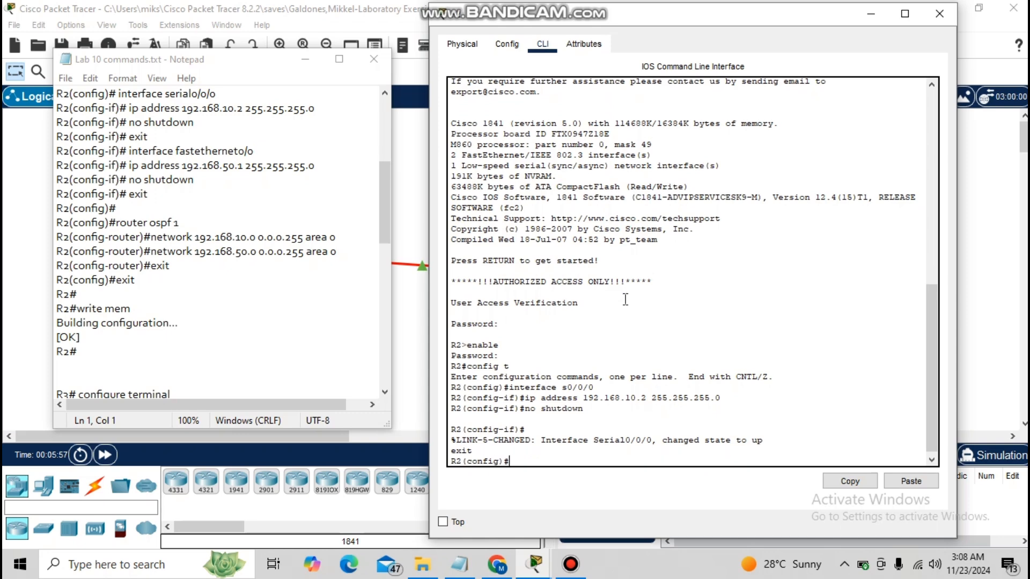
# On R2, select interface FastEthernet0/0 and assign it the address 192.168.50.1 255.255.255.0.
pyautogui.write('interface fastethernet')
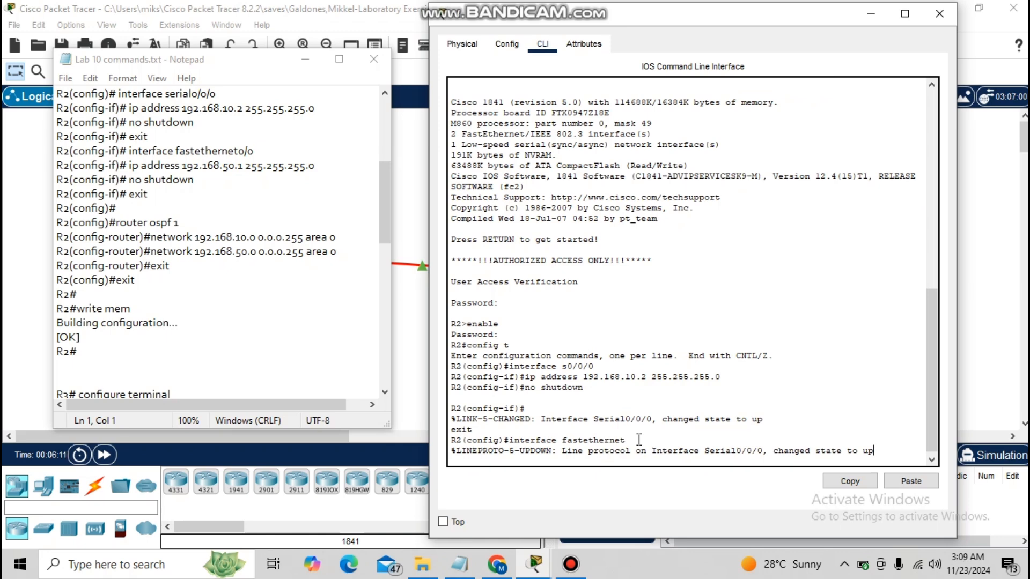
pyautogui.write('0/0')
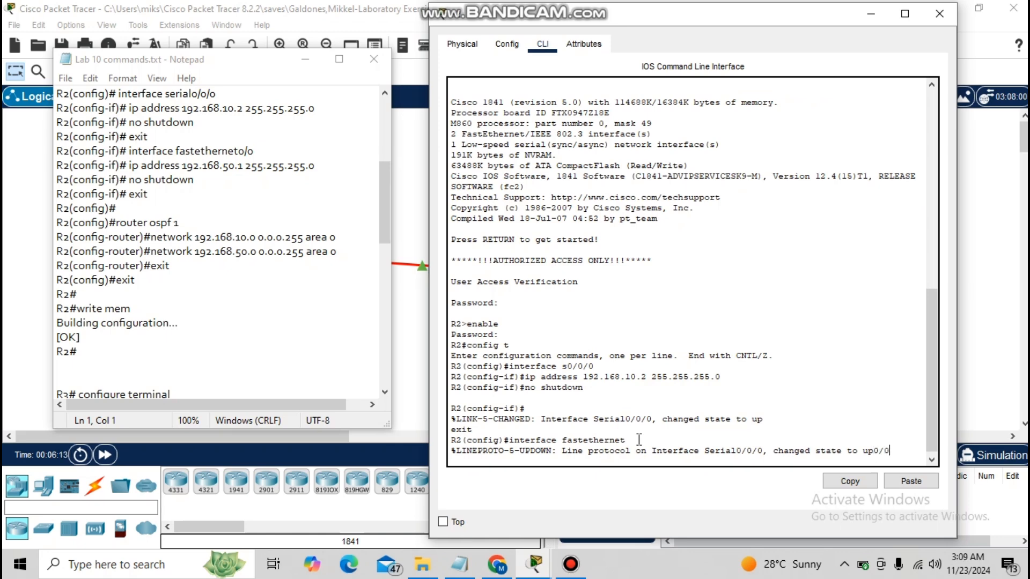
pyautogui.press('Return')
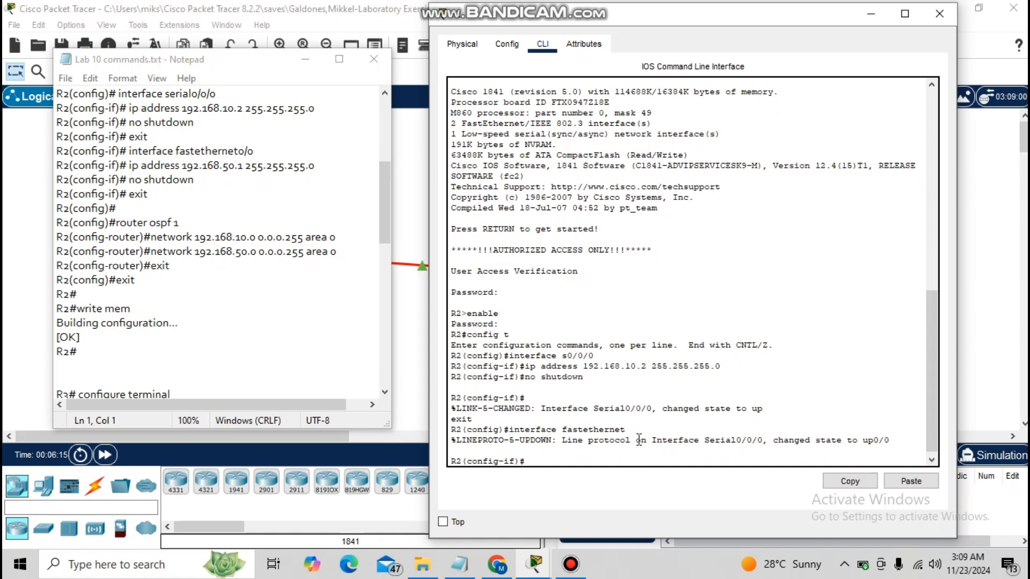
pyautogui.write('ip address 192')
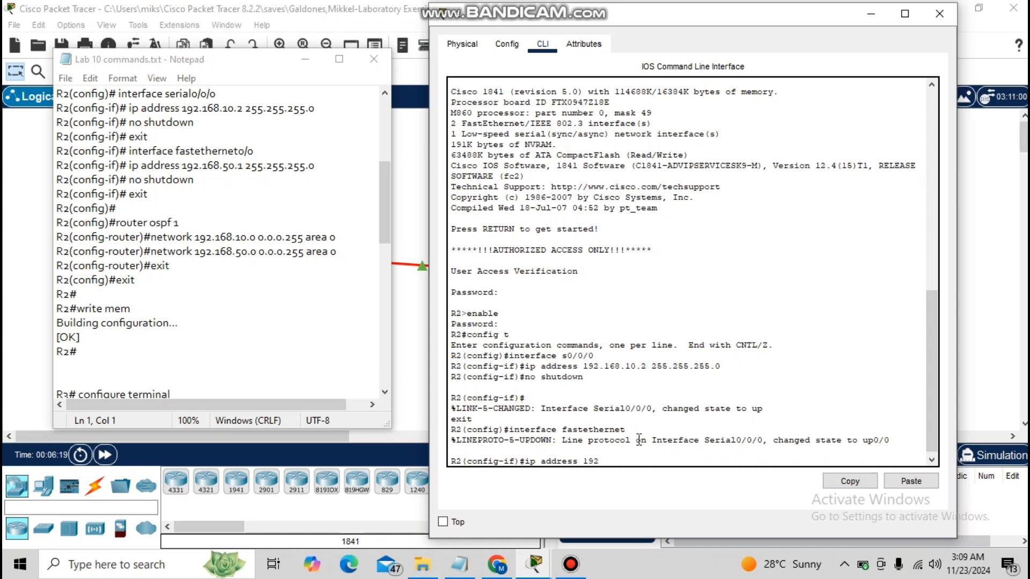
pyautogui.write('.168.50')
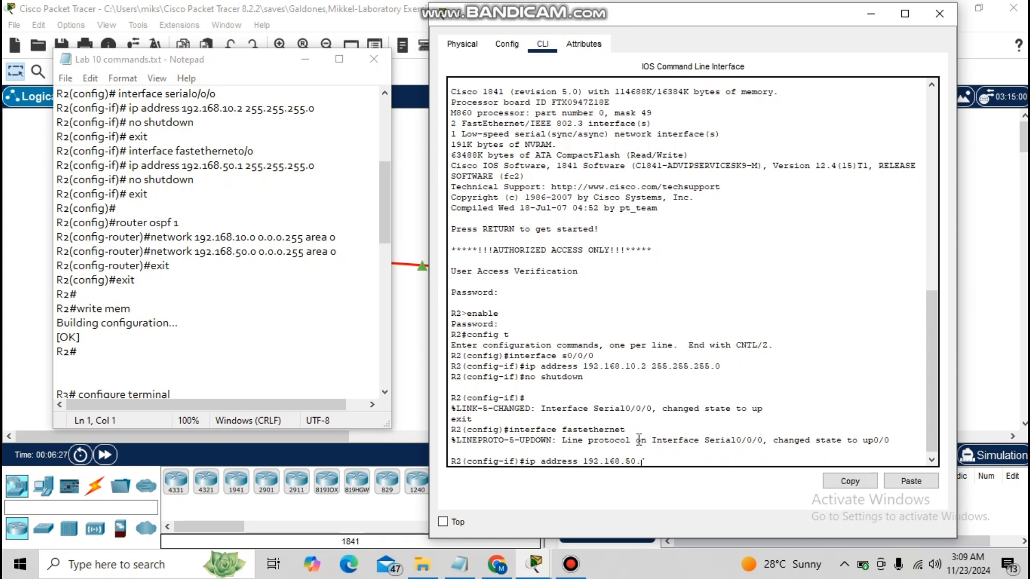
pyautogui.write('.1 255.255.255.0')
pyautogui.press('Return')
# Enable R2's FastEthernet0/0 interface with no shutdown and exit interface configuration.
pyautogui.write('no sh')
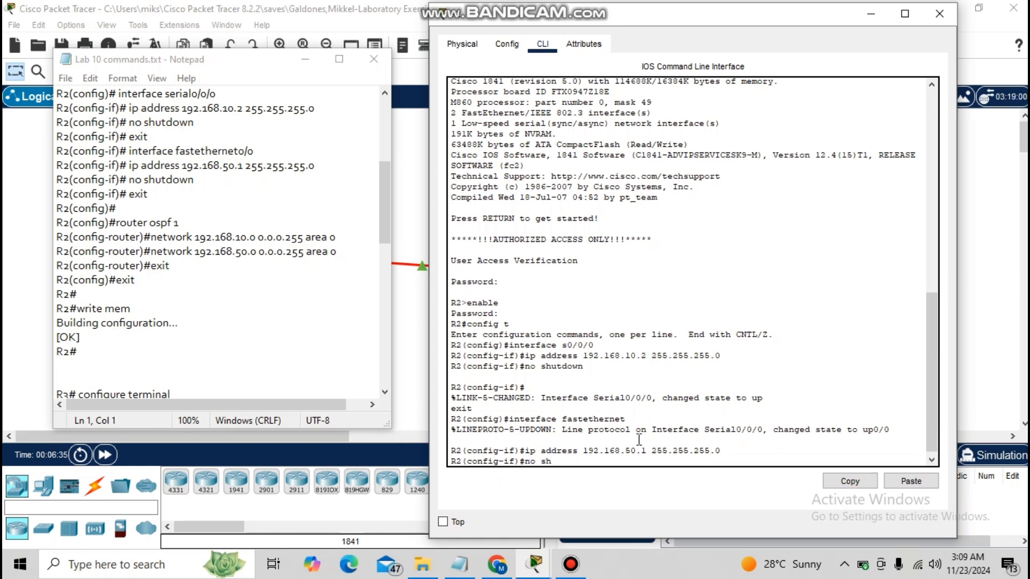
pyautogui.write('utdown')
pyautogui.press('Return')
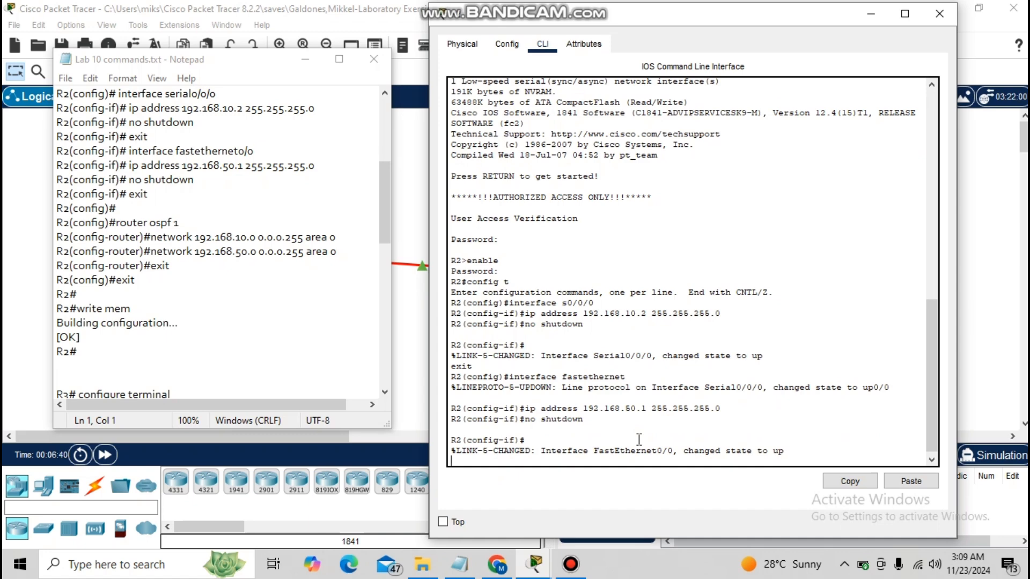
pyautogui.write('exit')
pyautogui.press('Return')
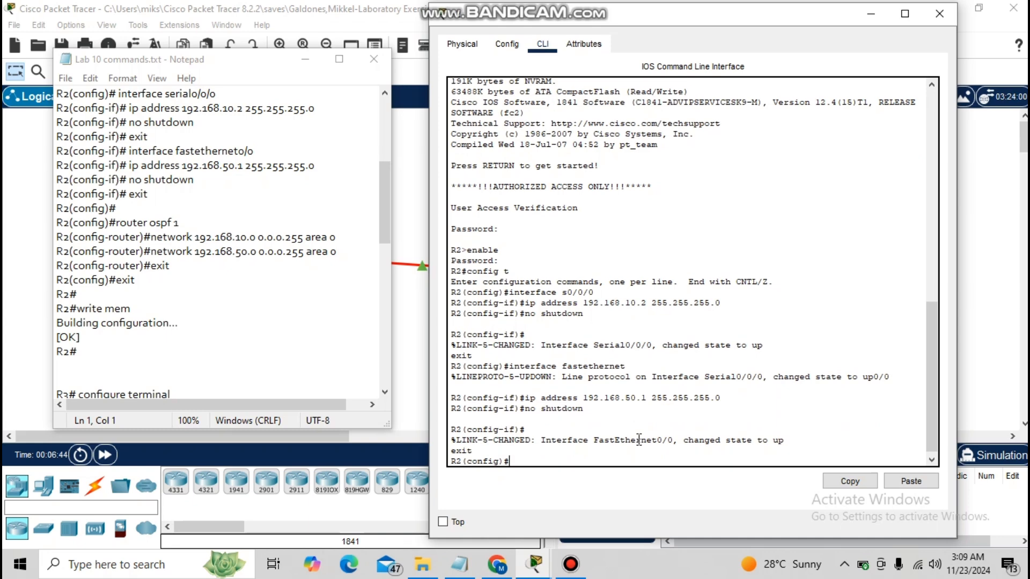
# On R2, start OSPF process 1 and advertise network 192.168.10.0 0.0.0.255 in area 0.
pyautogui.write('router ospf 1')
pyautogui.press('Return')
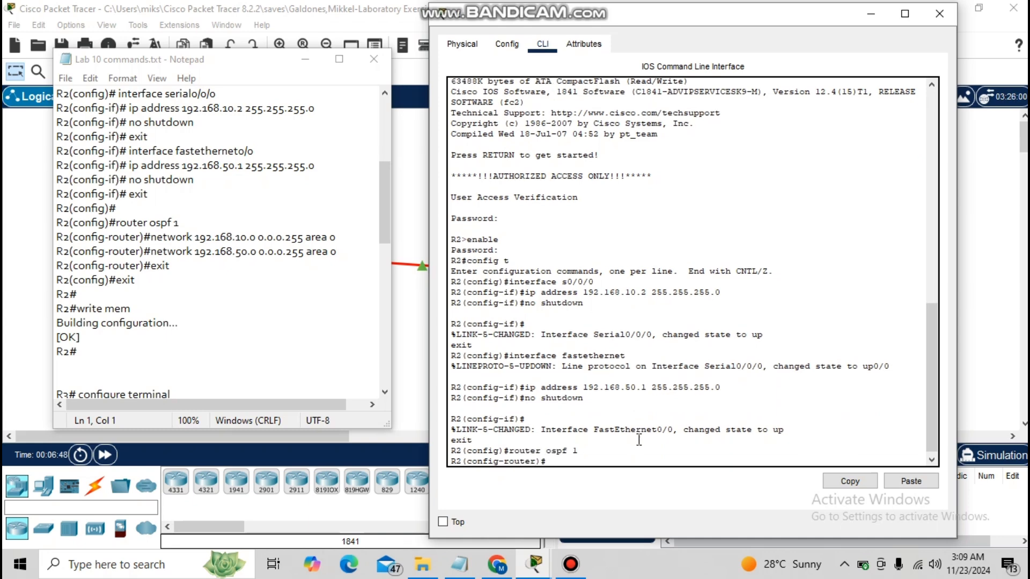
pyautogui.write('network 192.168.10.0 0.0.0.')
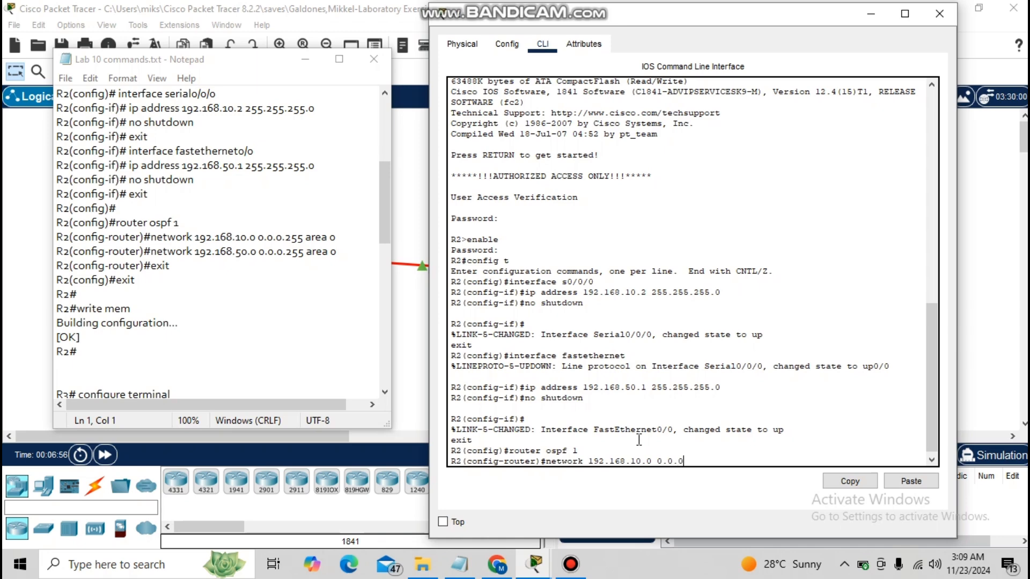
pyautogui.write('255 area 0')
pyautogui.press('Return')
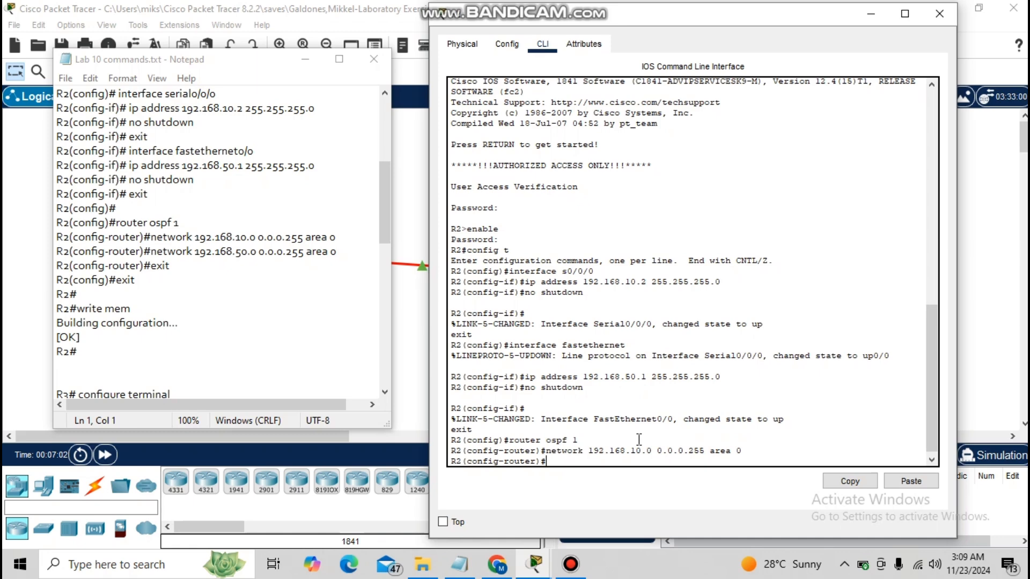
# Try to advertise network 192.168.50.0 0.0.0.255 in area 0 on R2.
pyautogui.write('networ')
pyautogui.write('192.1')
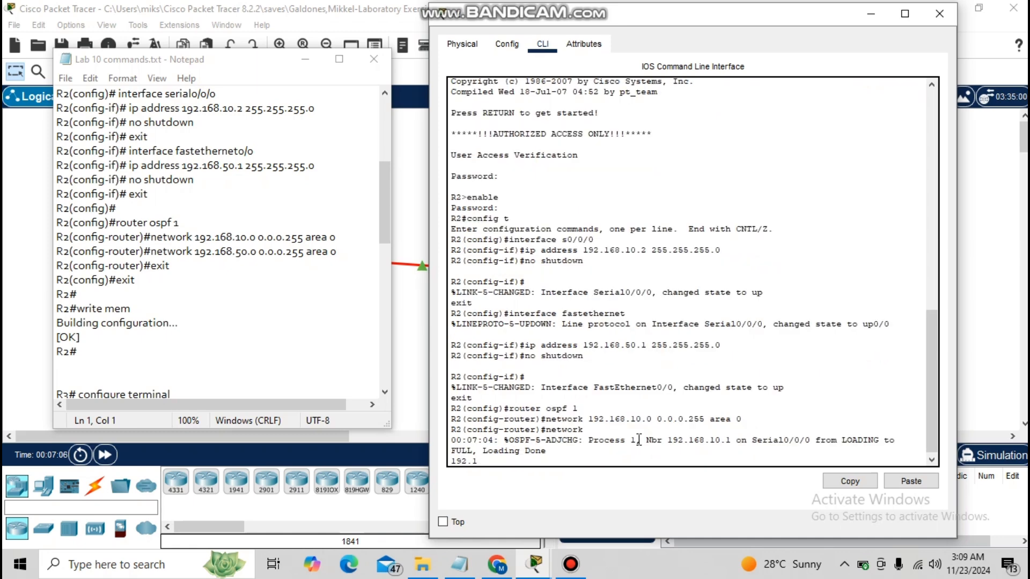
pyautogui.press('BackSpace')
pyautogui.press('BackSpace')
pyautogui.press('BackSpace')
pyautogui.press('BackSpace')
pyautogui.press('BackSpace')
pyautogui.press('BackSpace')
pyautogui.press('BackSpace')
pyautogui.press('BackSpace')
pyautogui.press('BackSpace')
pyautogui.press('BackSpace')
pyautogui.press('BackSpace')
pyautogui.press('BackSpace')
pyautogui.press('BackSpace')
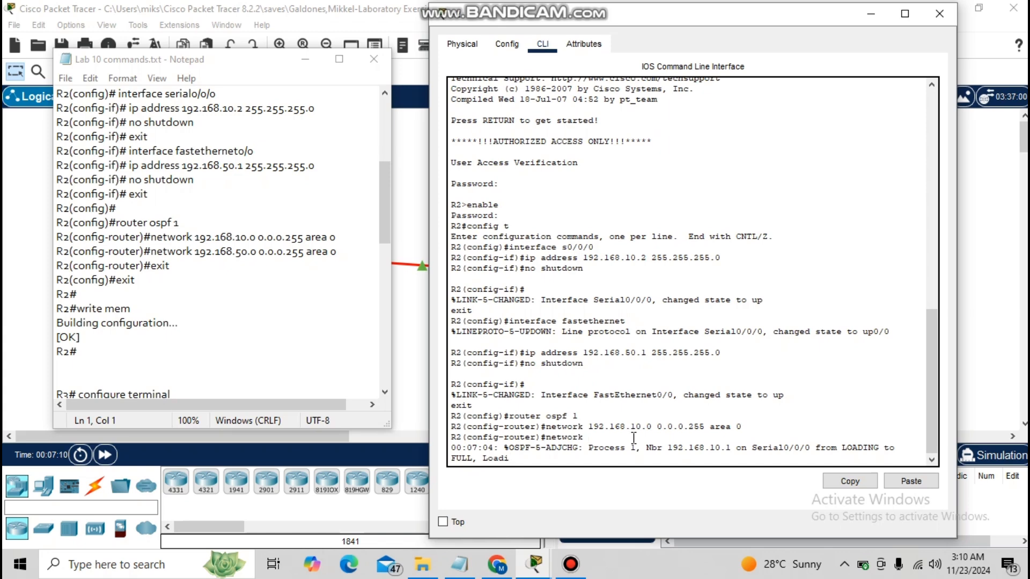
pyautogui.write('192.168.50.0 0.0.0.255 area 0')
pyautogui.press('Return')
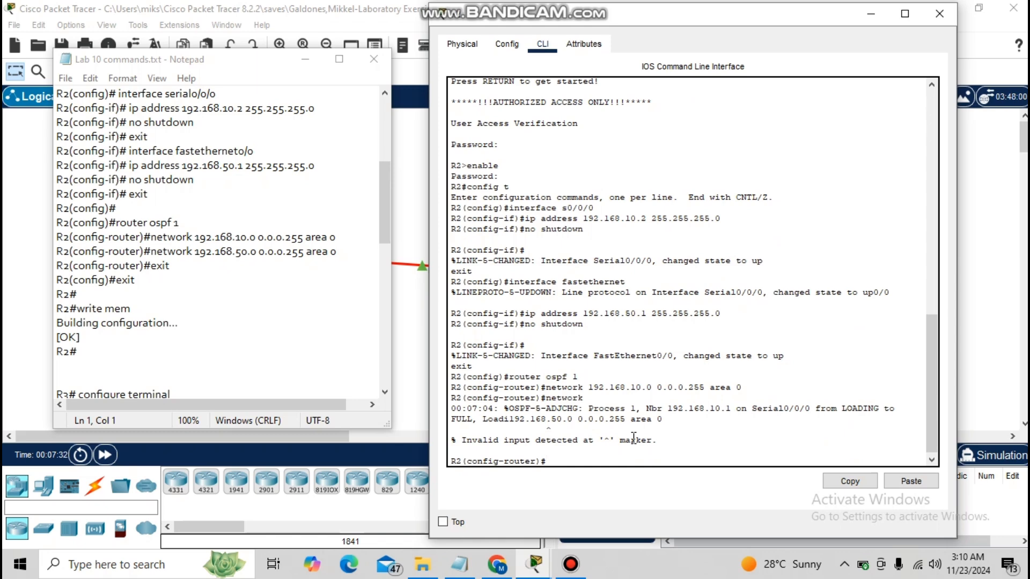
# Re-enter OSPF process 1 on R2 and advertise network 192.168.50.0 0.0.0.255 in area 0.
pyautogui.write('networn')
pyautogui.press('BackSpace')
pyautogui.write('k')
pyautogui.press('BackSpace')
pyautogui.press('BackSpace')
pyautogui.press('BackSpace')
pyautogui.press('BackSpace')
pyautogui.press('BackSpace')
pyautogui.press('BackSpace')
pyautogui.press('BackSpace')
pyautogui.write('router ospf 1')
pyautogui.press('Return')
pyautogui.write('netw')
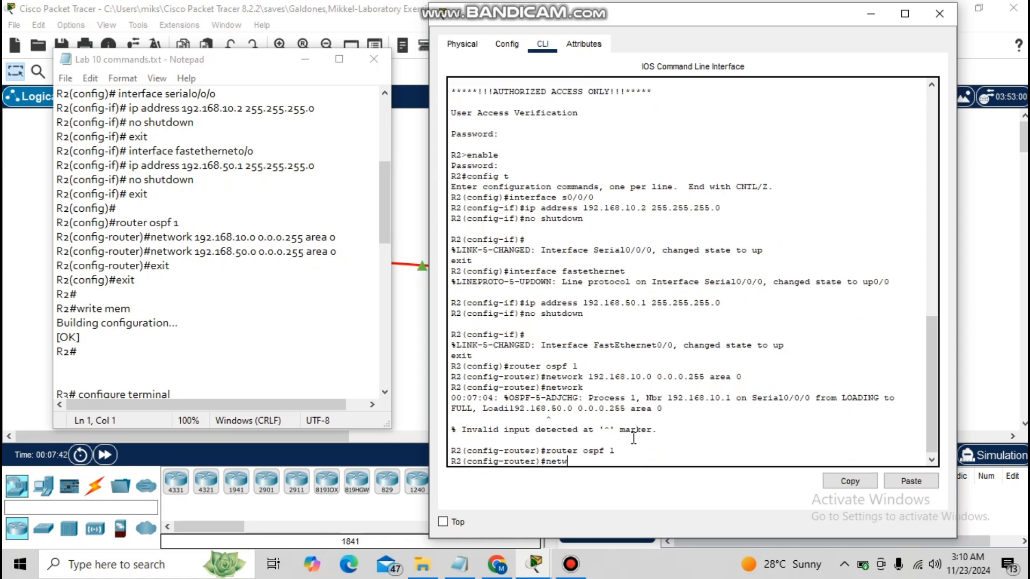
pyautogui.write('ork 192.168.50.0 0.0.0.255 area 0')
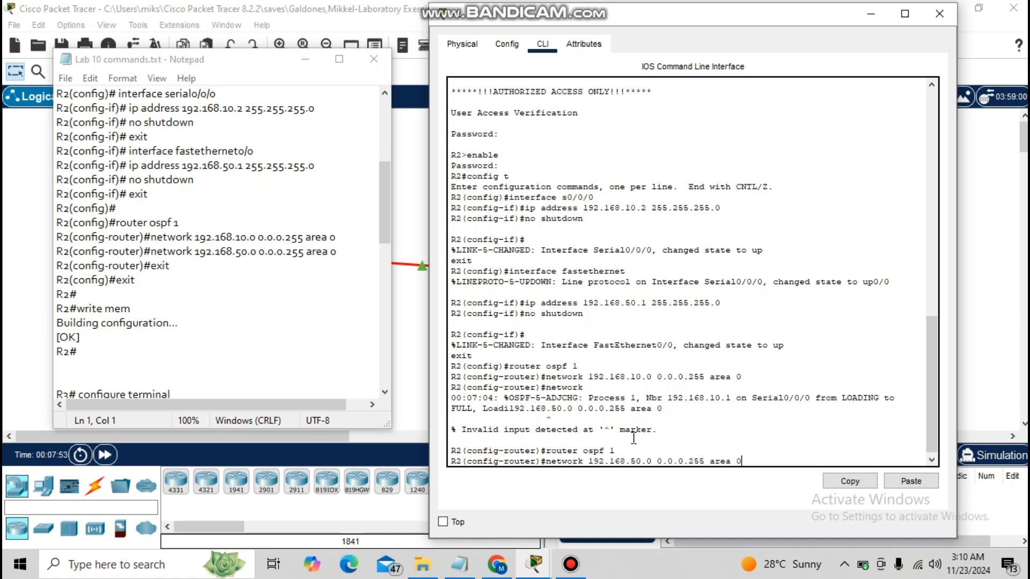
pyautogui.press('Return')
# Exit router and global configuration on R2 and save the configuration with write mem.
pyautogui.write('exit')
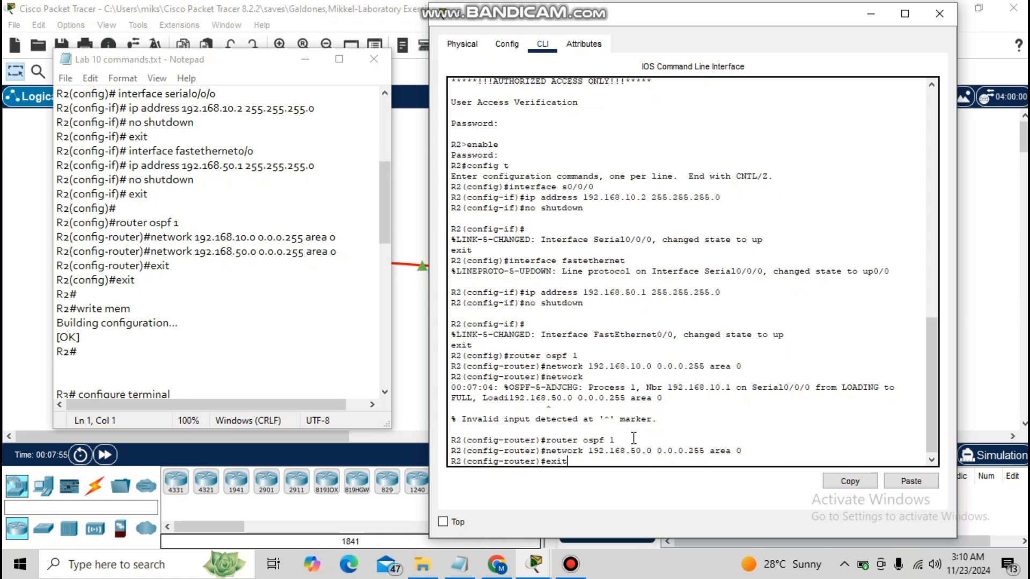
pyautogui.press('Return')
pyautogui.write('exit')
pyautogui.press('Return')
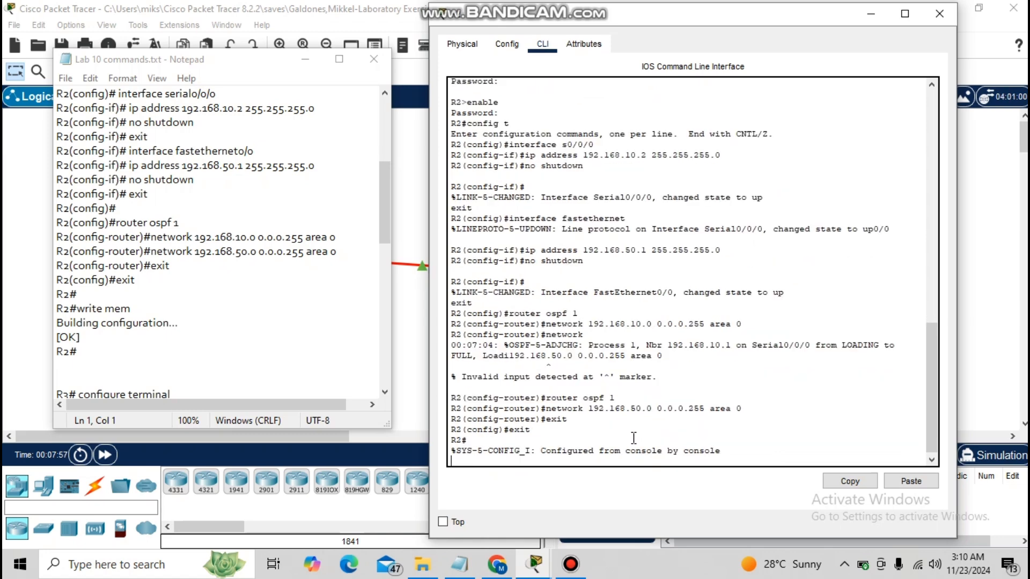
pyautogui.write('write mem')
pyautogui.press('Return')
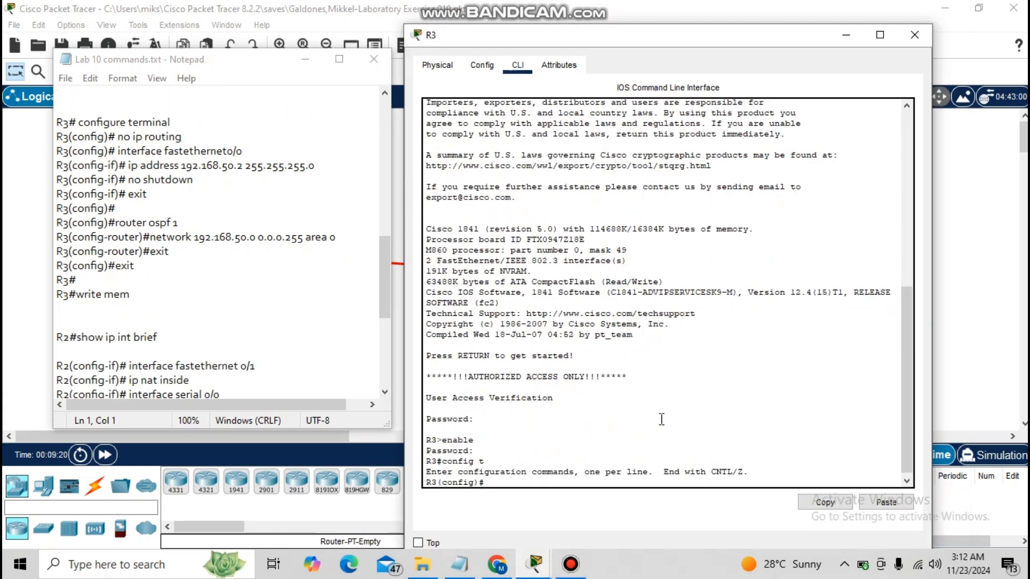
# On R3, disable IP routing with the no ip routing command.
pyautogui.write('no ip routing')
pyautogui.press('Return')
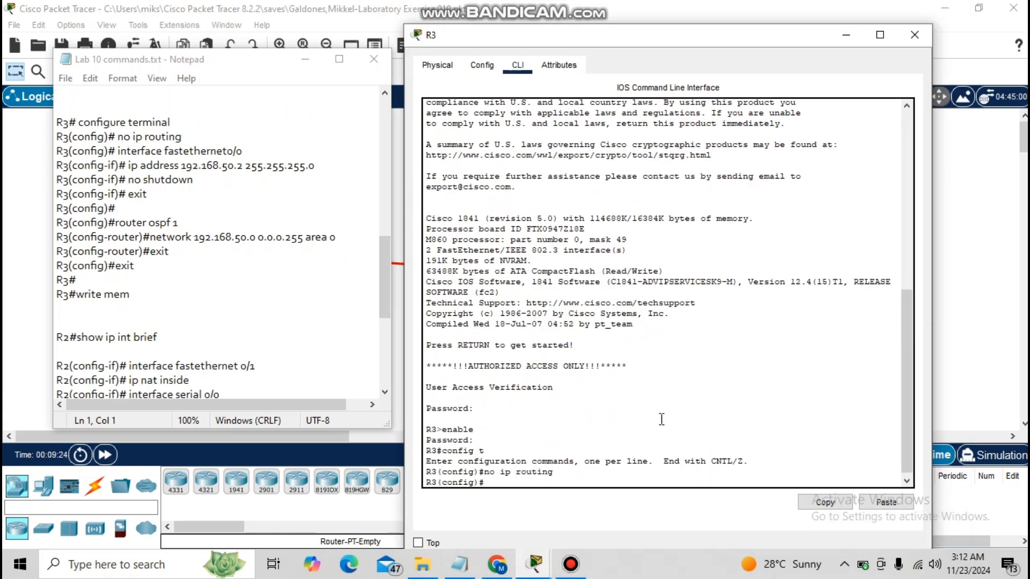
# On R3, select interface FastEthernet 0/0 and assign it the address 192.168.50.2 255.255.255.0.
pyautogui.write('interface fastethernet')
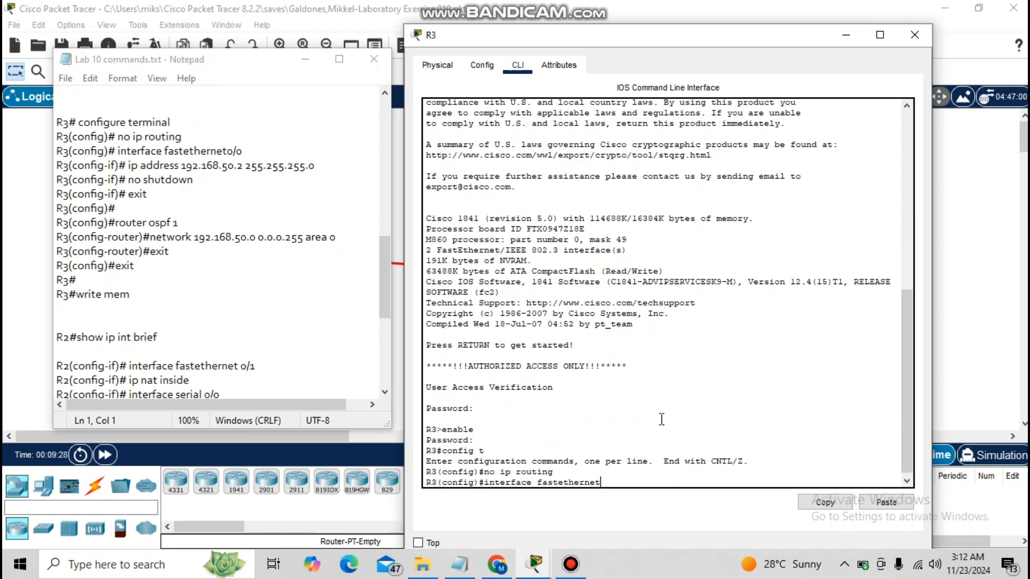
pyautogui.write(' 0/0')
pyautogui.press('Return')
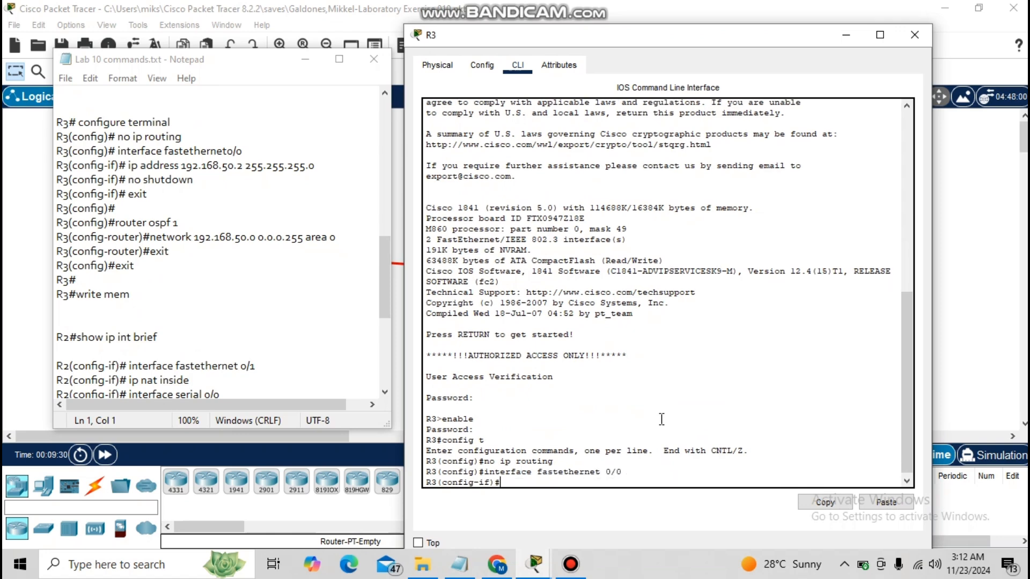
pyautogui.write('ip address 192.168.50')
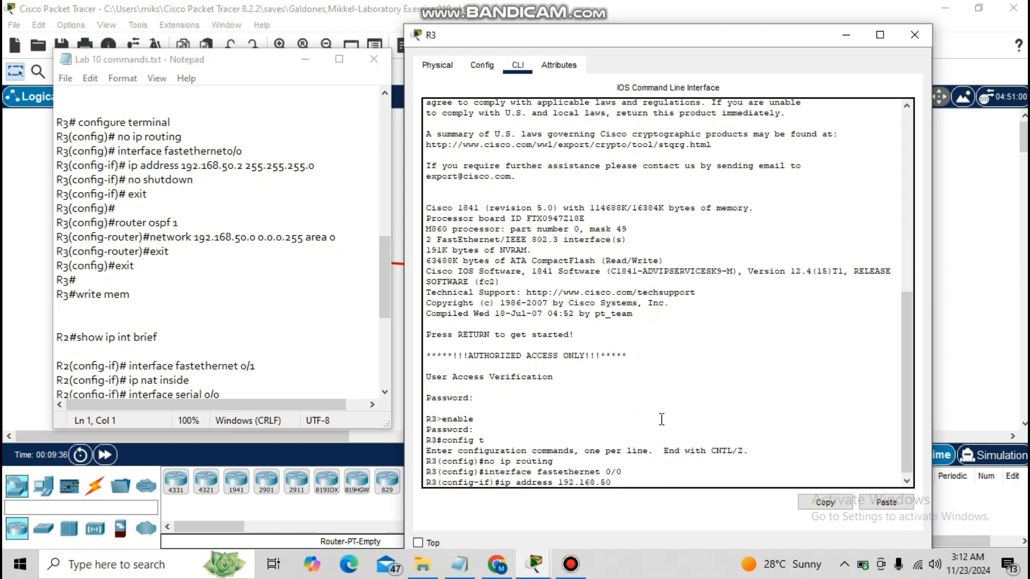
pyautogui.write('.2  255.255.255.0')
pyautogui.press('Return')
# Enable R3's FastEthernet 0/0 interface with no shutdown and exit interface configuration.
pyautogui.write('no shutdown')
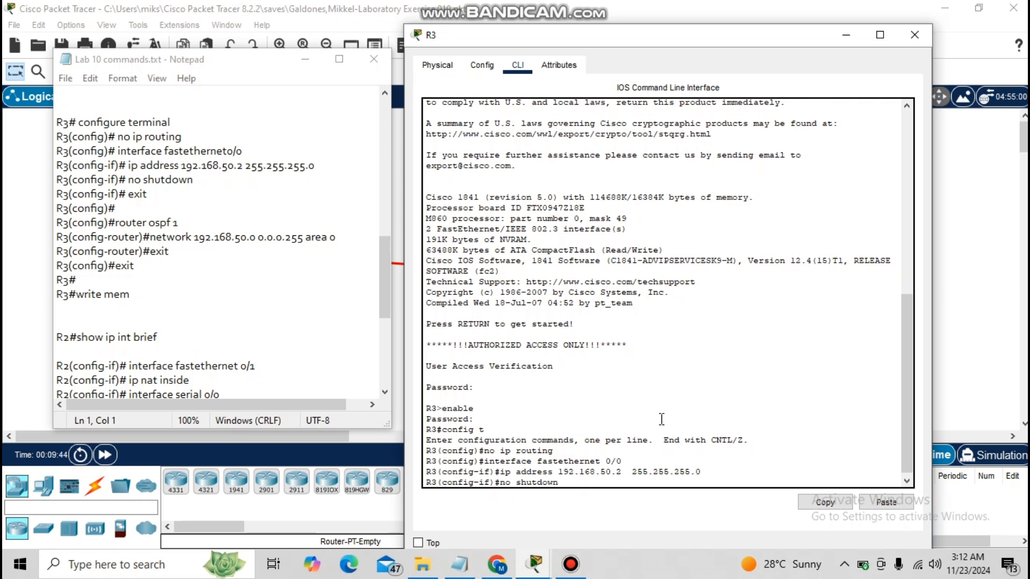
pyautogui.press('Return')
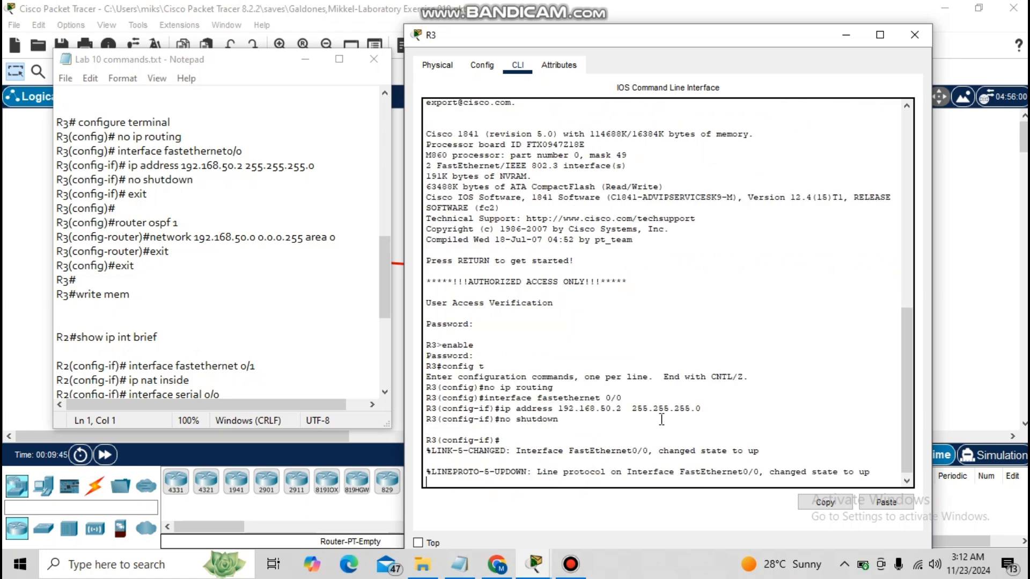
pyautogui.write('exit')
pyautogui.press('Return')
# On R3, start OSPF process 1 and advertise network 192.168.50.0 0.0.0.255 in area 0.
pyautogui.write('router osf')
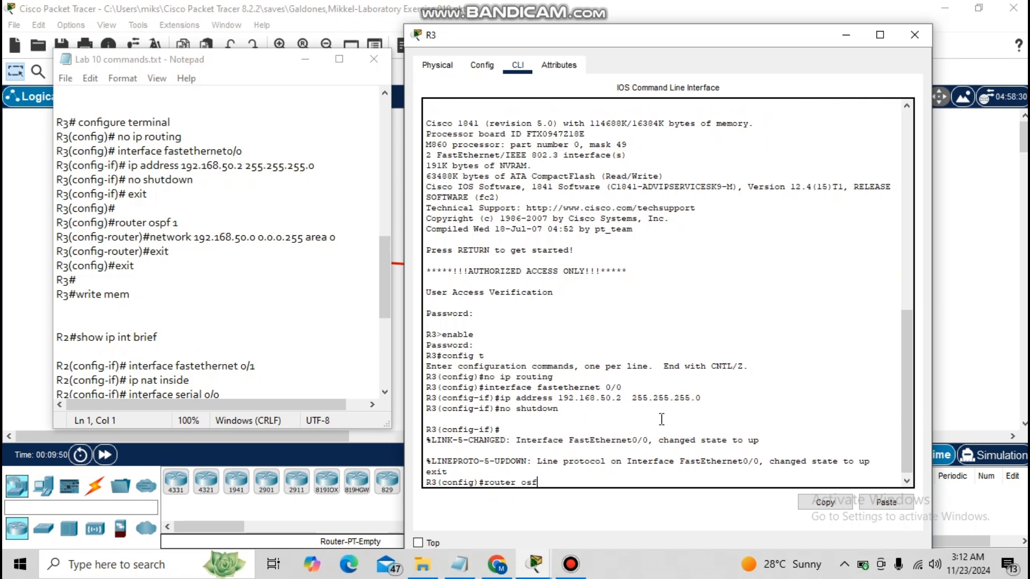
pyautogui.press('BackSpace')
pyautogui.write('pf 1')
pyautogui.press('Return')
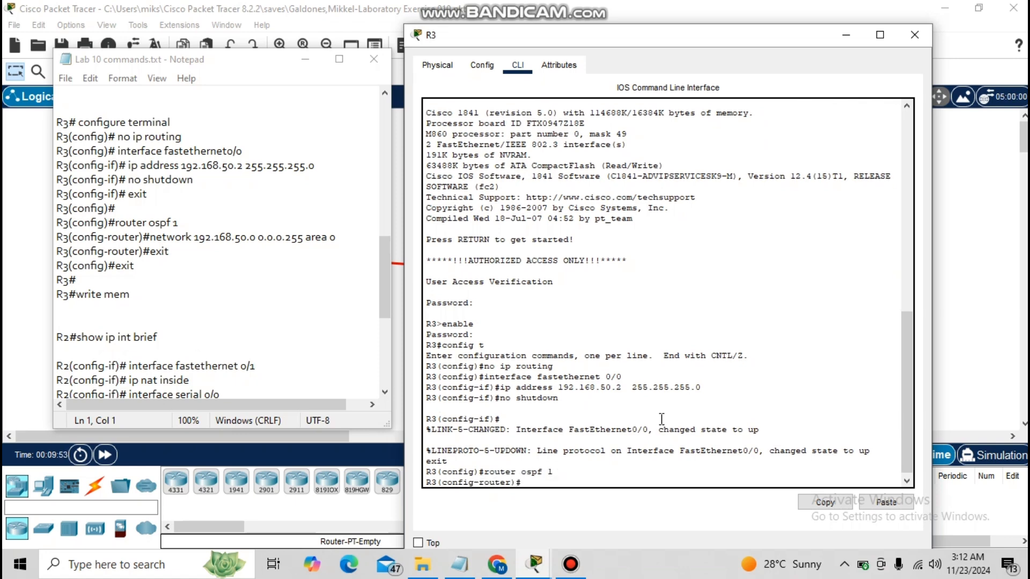
pyautogui.write('network 192.168.50')
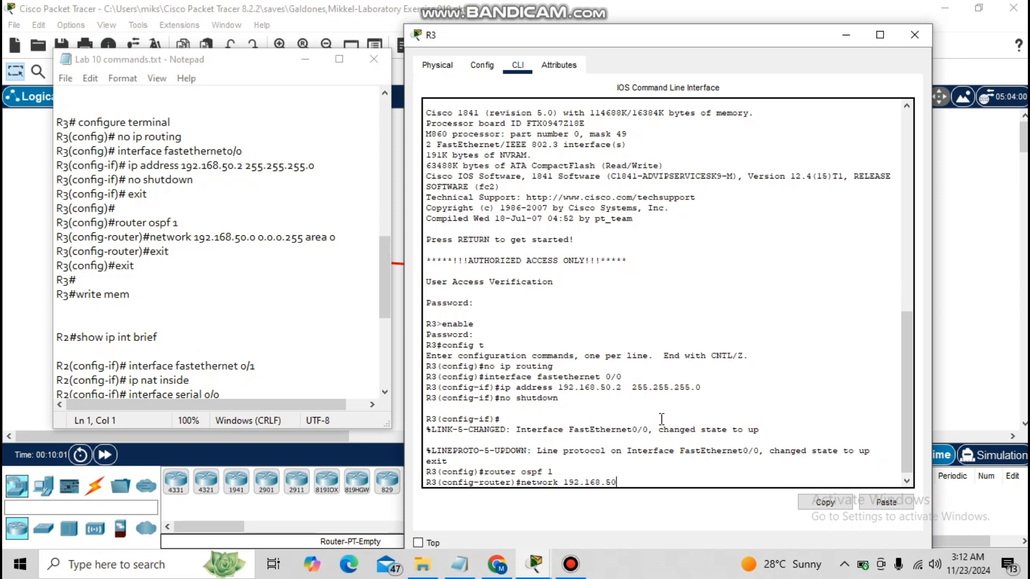
pyautogui.write('.0 0.0.0.255 area 0')
pyautogui.press('Return')
# Exit router and global configuration on R3 and save the configuration with write mem.
pyautogui.write('exit')
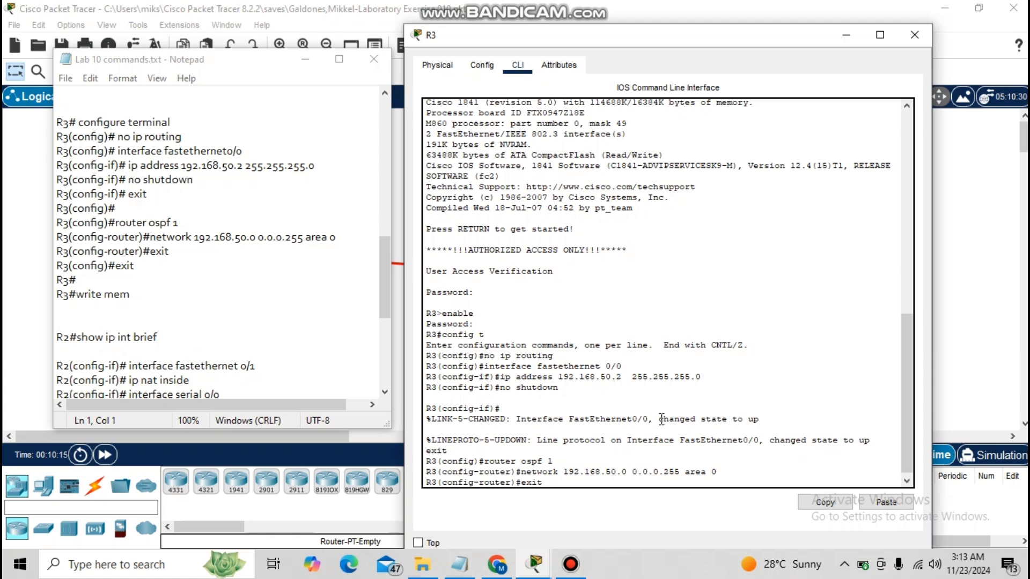
pyautogui.press('Return')
pyautogui.write('exit')
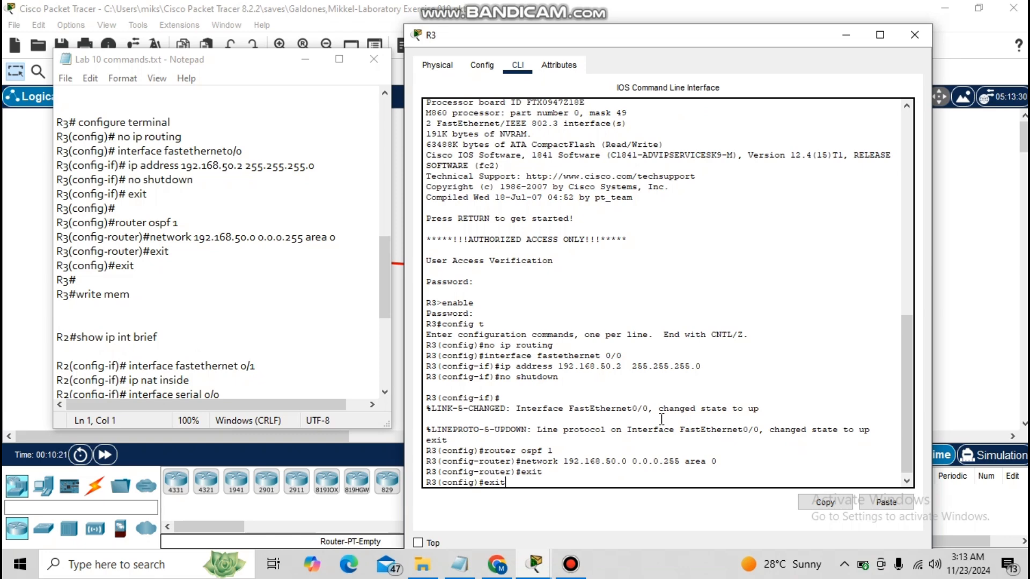
pyautogui.press('Return')
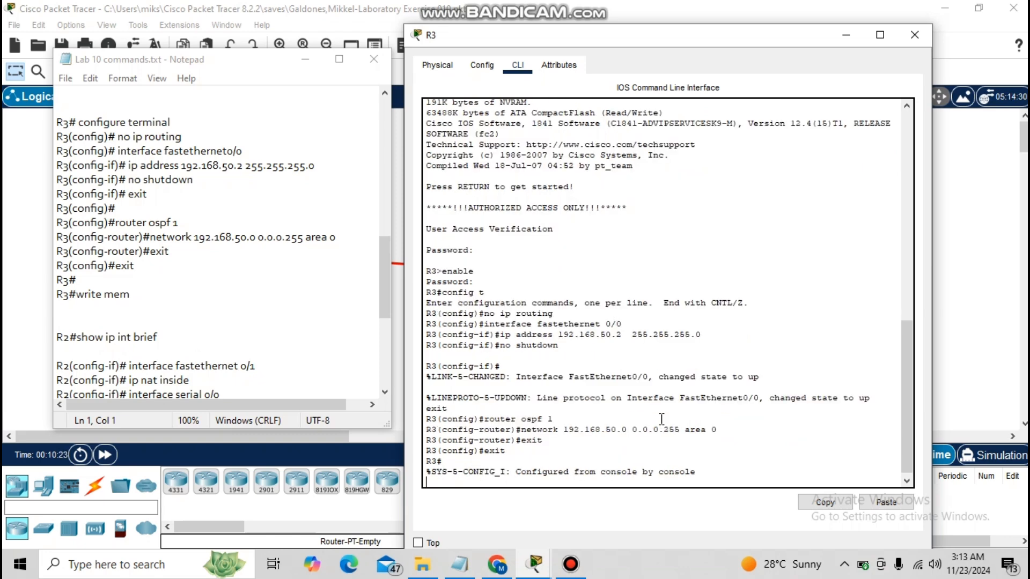
pyautogui.write('write mem')
pyautogui.press('Return')
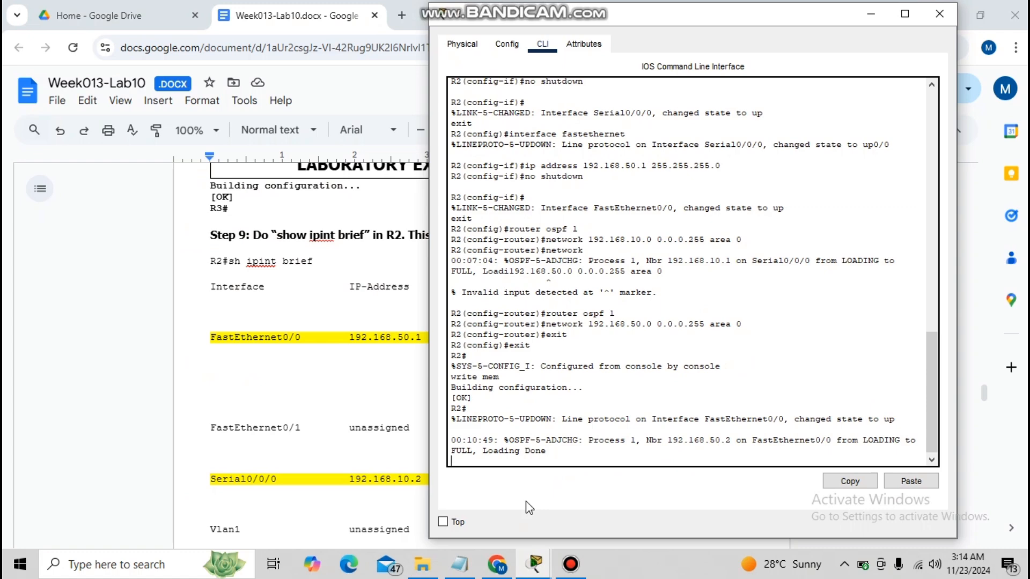
# On R2, display the interface summary with show ip int brief.
pyautogui.press('Return')
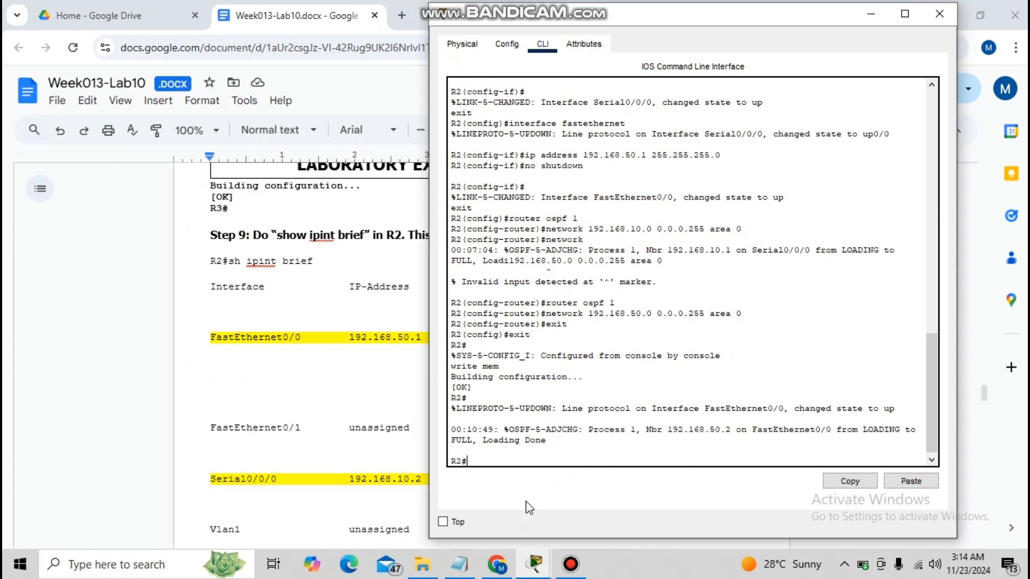
pyautogui.write('show ip int brief')
pyautogui.press('Return')
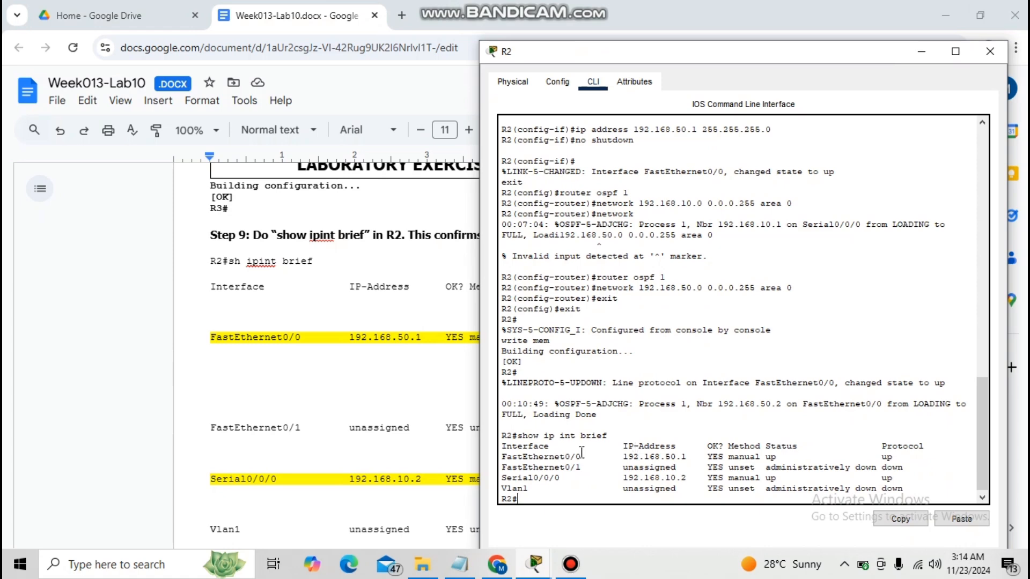
# Scroll the lab document to Step 10's NAT configuration and return to R2's command line.
pyautogui.click(128, 363)
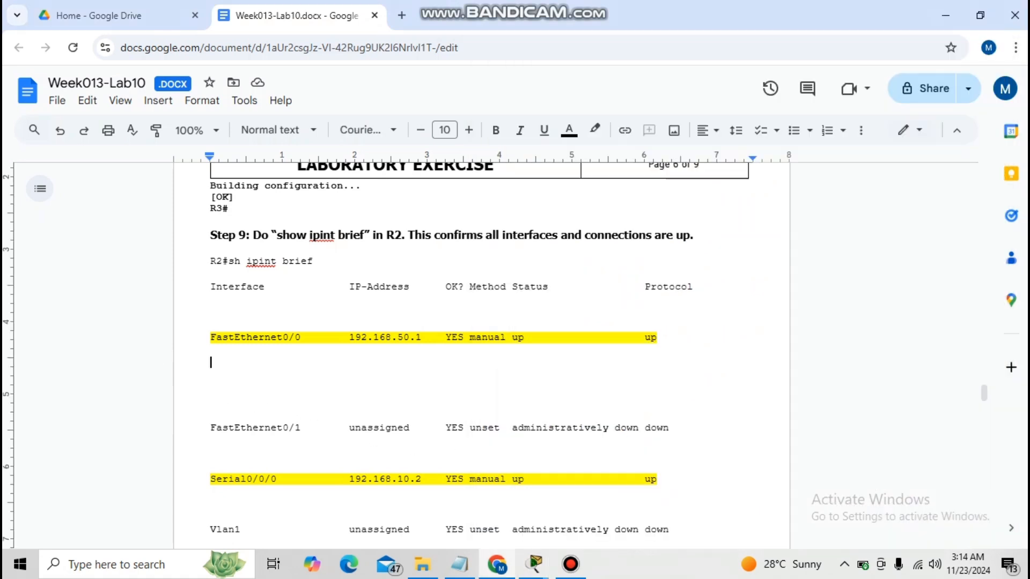
pyautogui.moveTo(984, 391); pyautogui.dragTo(990, 420)
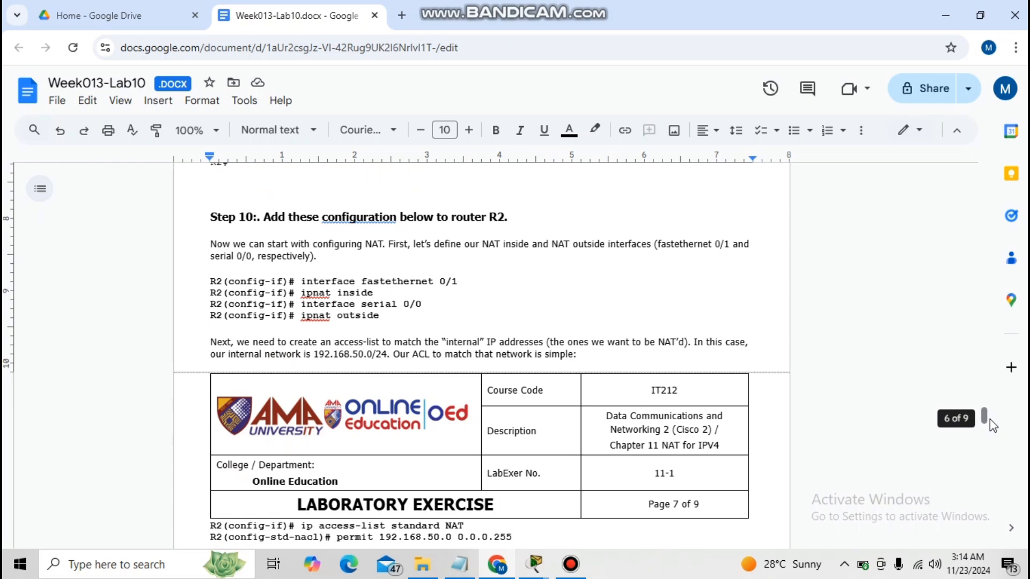
pyautogui.moveTo(536, 566)
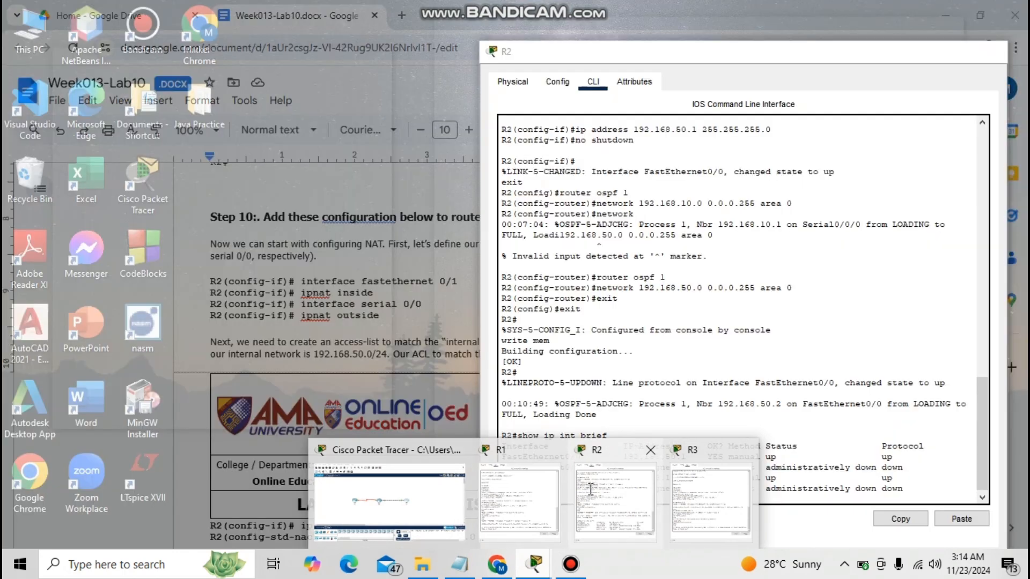
pyautogui.click(590, 490)
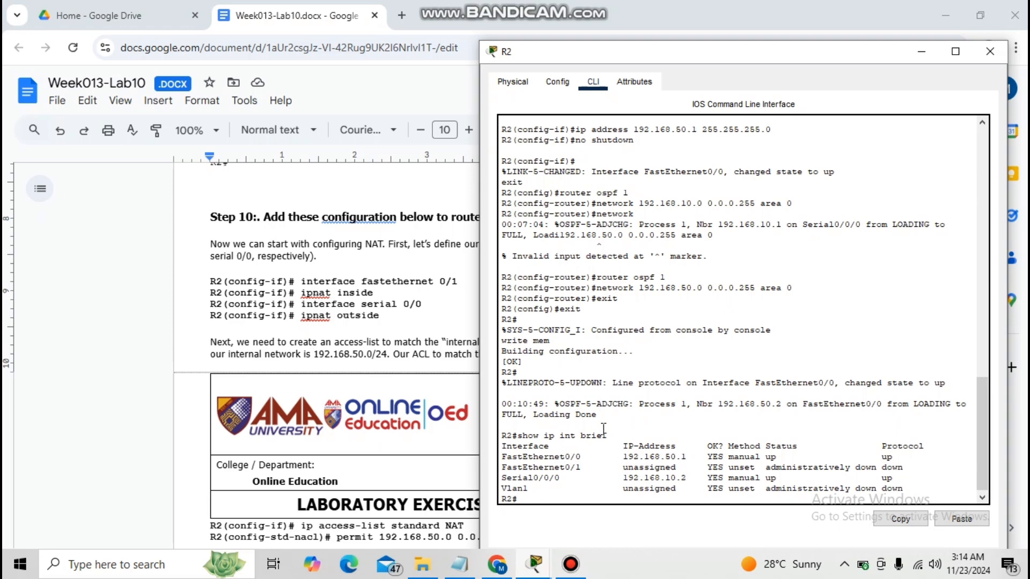
# On R2, enter global configuration, select FastEthernet 0/1 and mark it as the NAT inside interface.
pyautogui.write('conte')
pyautogui.press('BackSpace')
pyautogui.press('BackSpace')
pyautogui.press('BackSpace')
pyautogui.write('fig t')
pyautogui.press('Return')
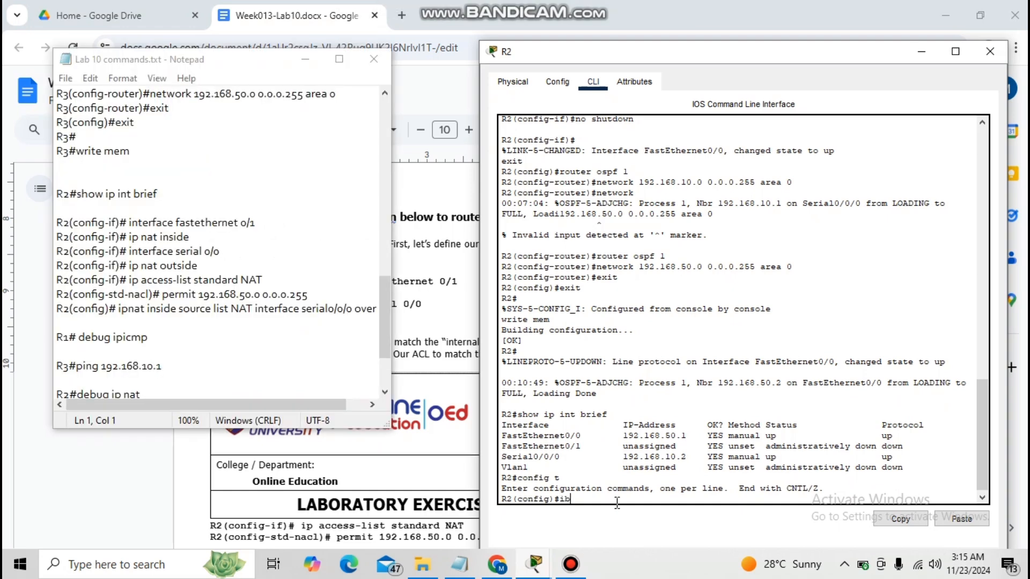
pyautogui.write('interface fastethernet 0/1')
pyautogui.press('Return')
pyautogui.write('ip ')
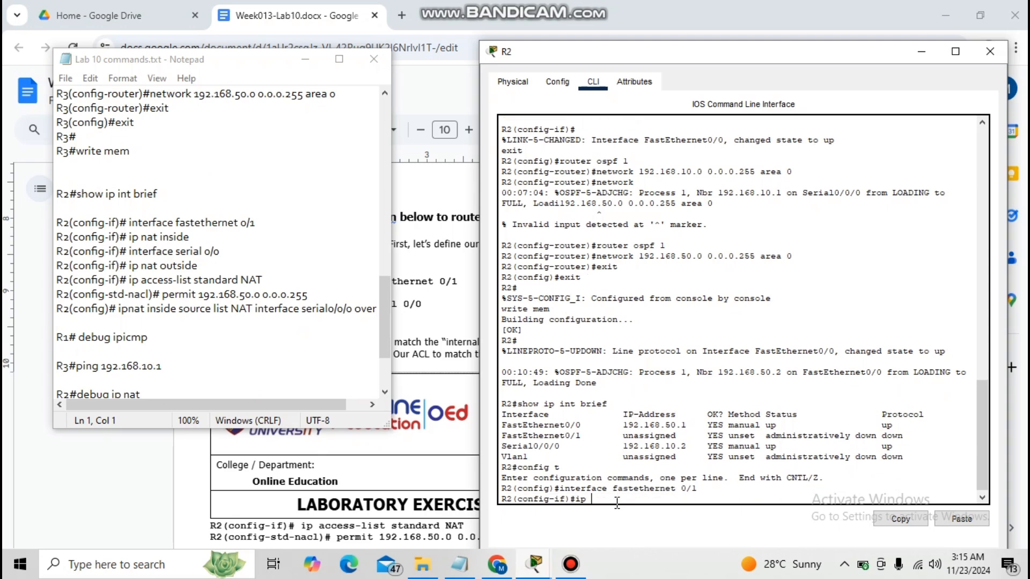
pyautogui.write('nat inside')
pyautogui.press('Return')
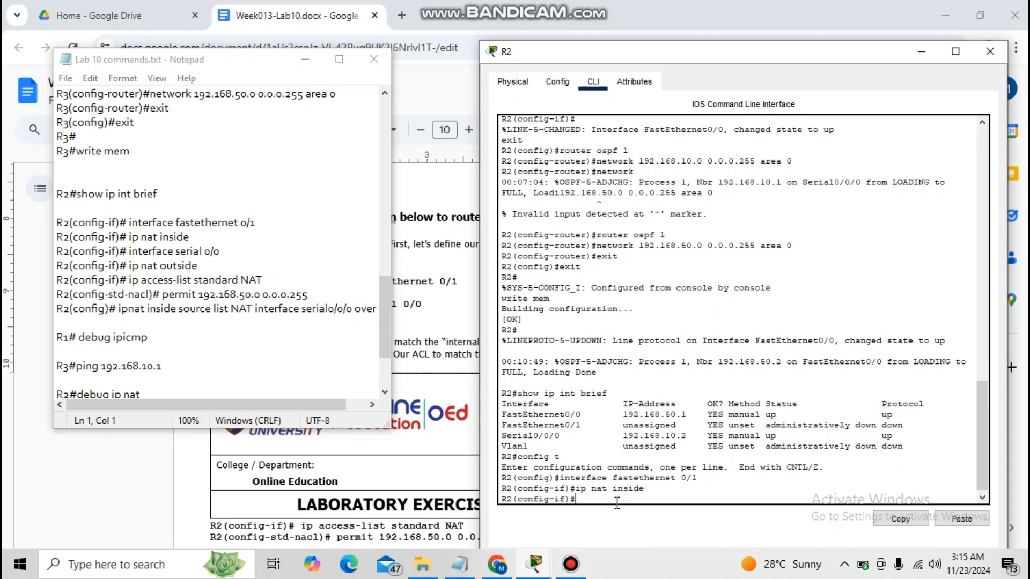
# On R2, select interface Serial 0/0/0 and mark it as the NAT outside interface.
pyautogui.write('interface ')
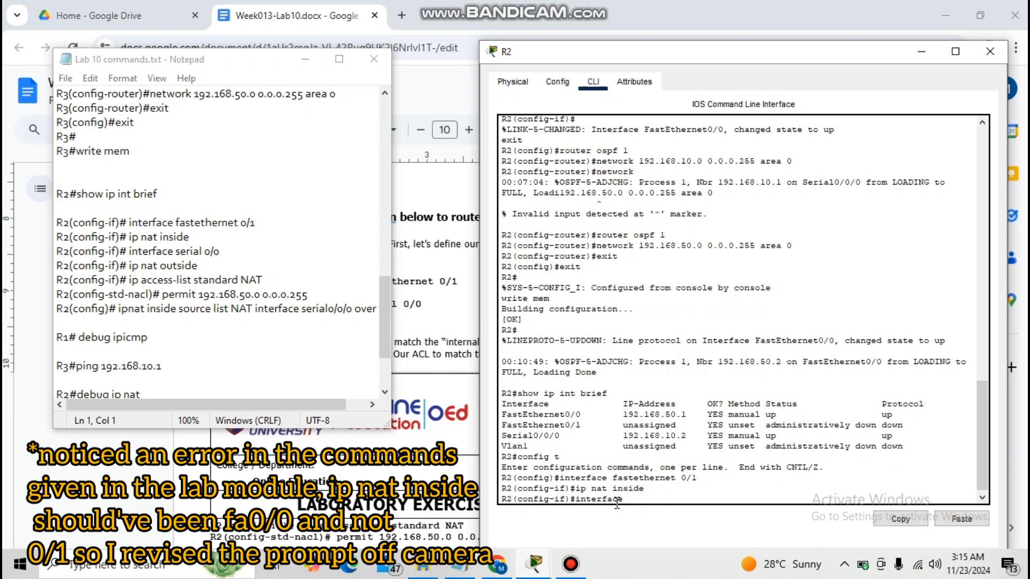
pyautogui.write('serial')
pyautogui.write('0/0/0')
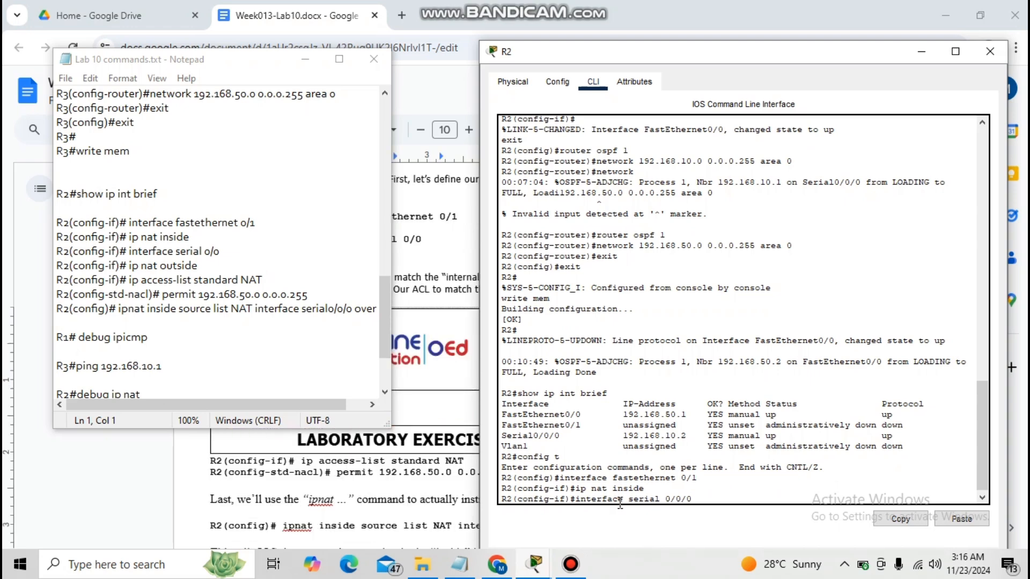
pyautogui.press('Return')
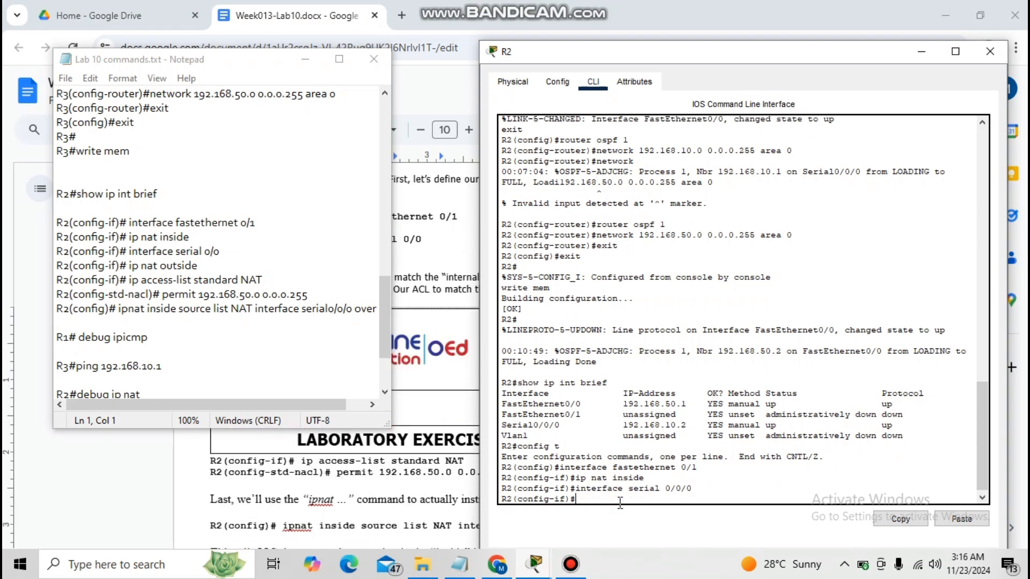
pyautogui.write('ip nat outside')
pyautogui.press('Return')
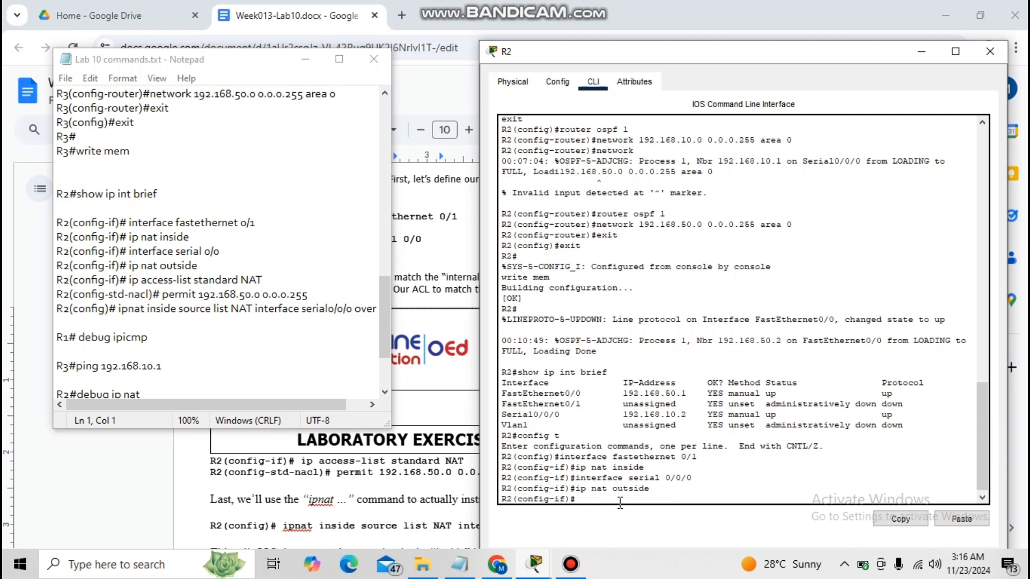
# Create the standard access list NAT permitting 192.168.50.0 0.0.0.255.
pyautogui.write('ip access0')
pyautogui.write('list standard NAT')
pyautogui.press('Return')
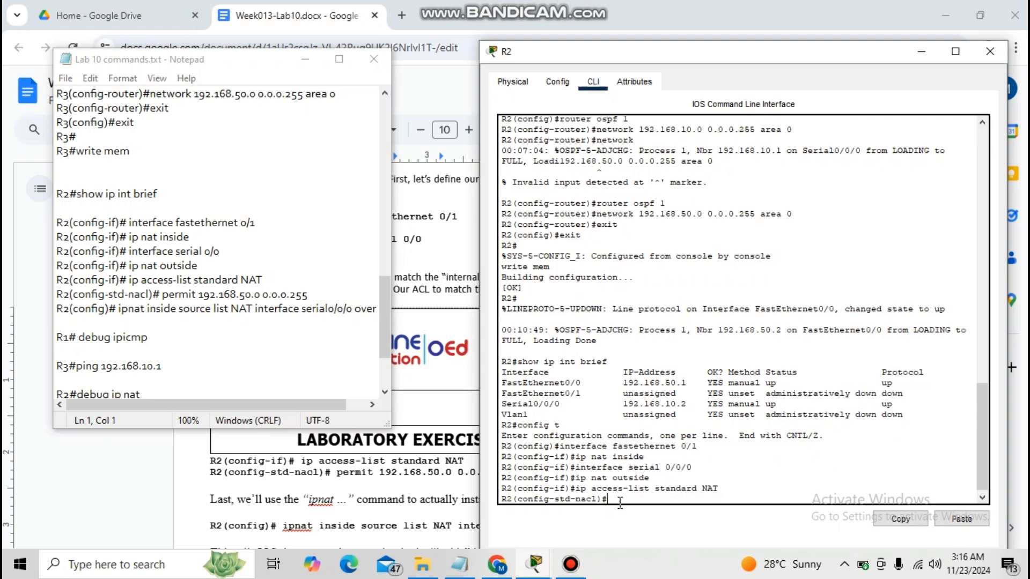
pyautogui.write('permit 192.168.50.0 0.0.0.255')
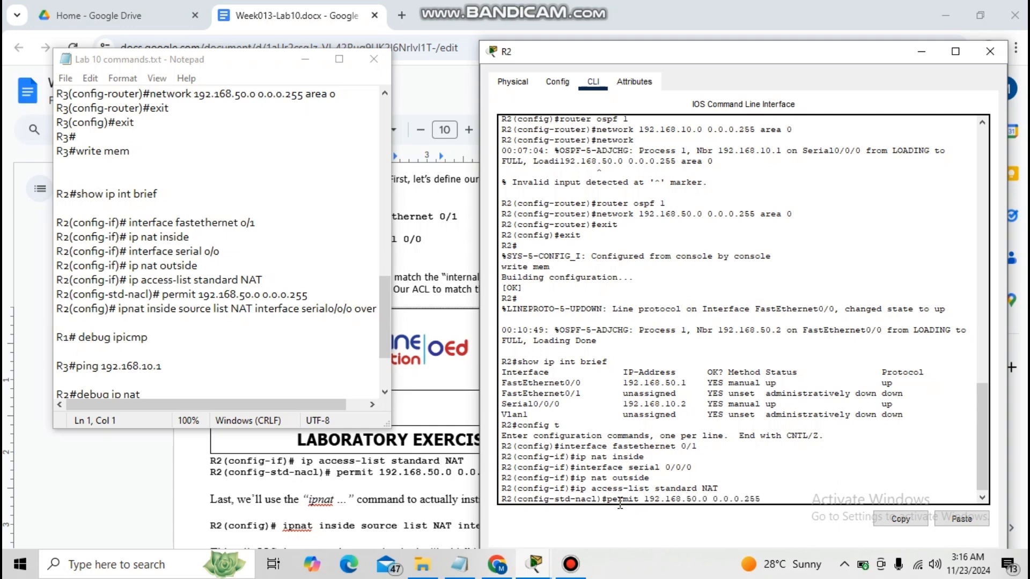
pyautogui.press('Return')
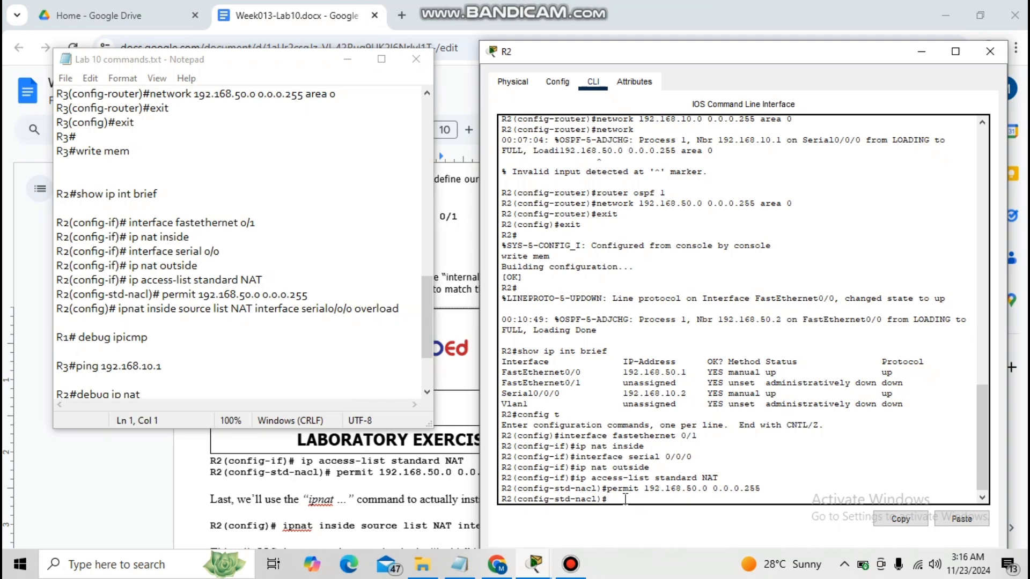
# Configure NAT overload: ip nat inside source list NAT interface serial 0/0/0 overload.
pyautogui.write('ip nat inside source list NAT interface')
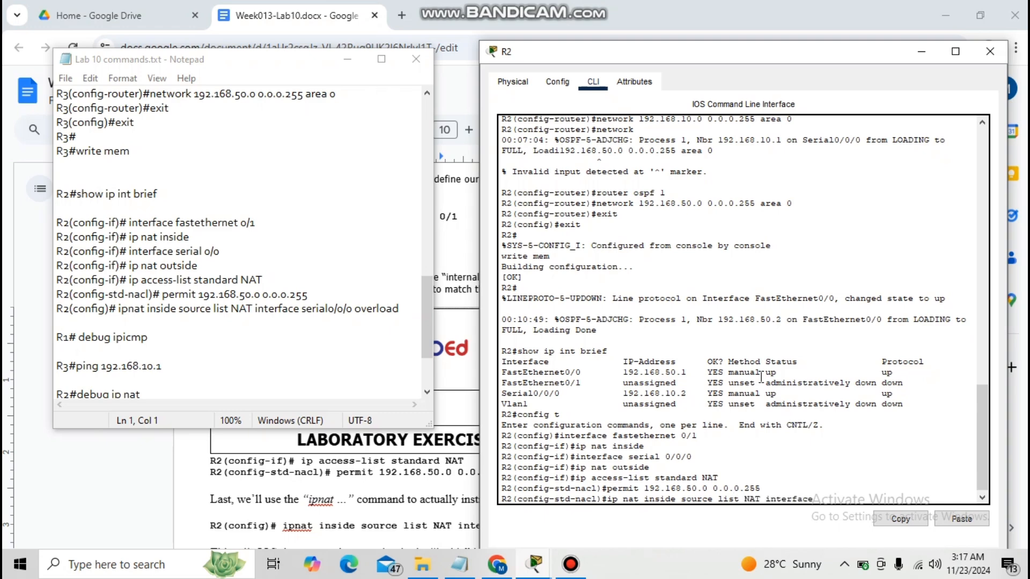
pyautogui.write(' serial 0/0/0 overload')
pyautogui.press('Return')
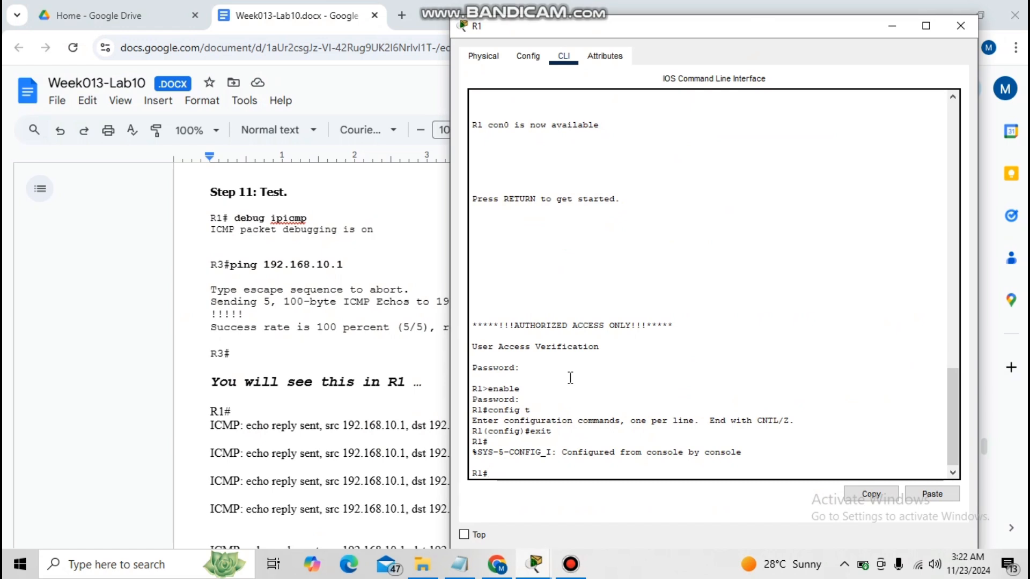
# On R1, enable ICMP debugging with debug ip icmp.
pyautogui.write('debug ip icmp')
pyautogui.press('Return')
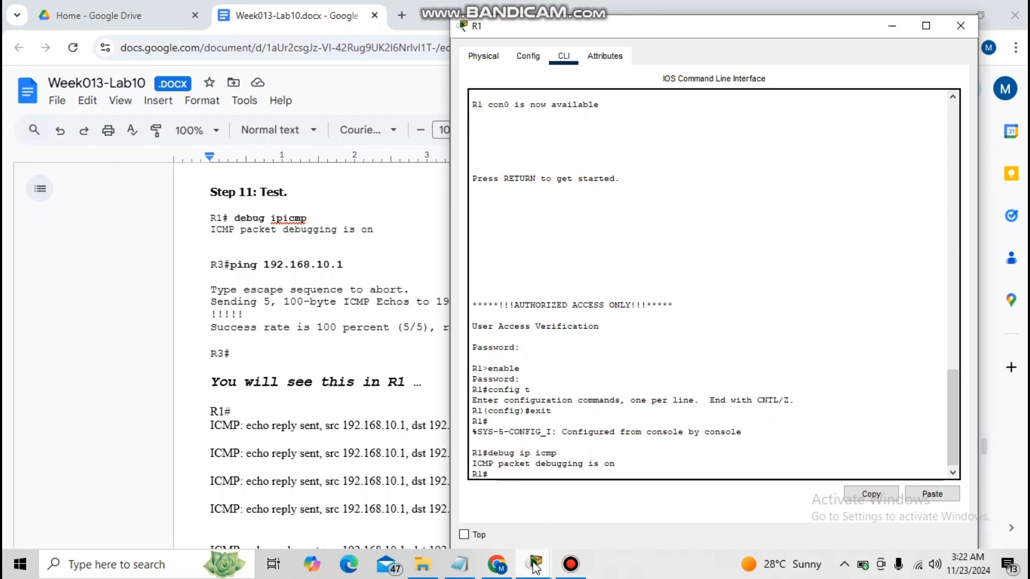
# On R3, ping 192.168.10.1.
pyautogui.moveTo(534, 564)
pyautogui.click(697, 528)
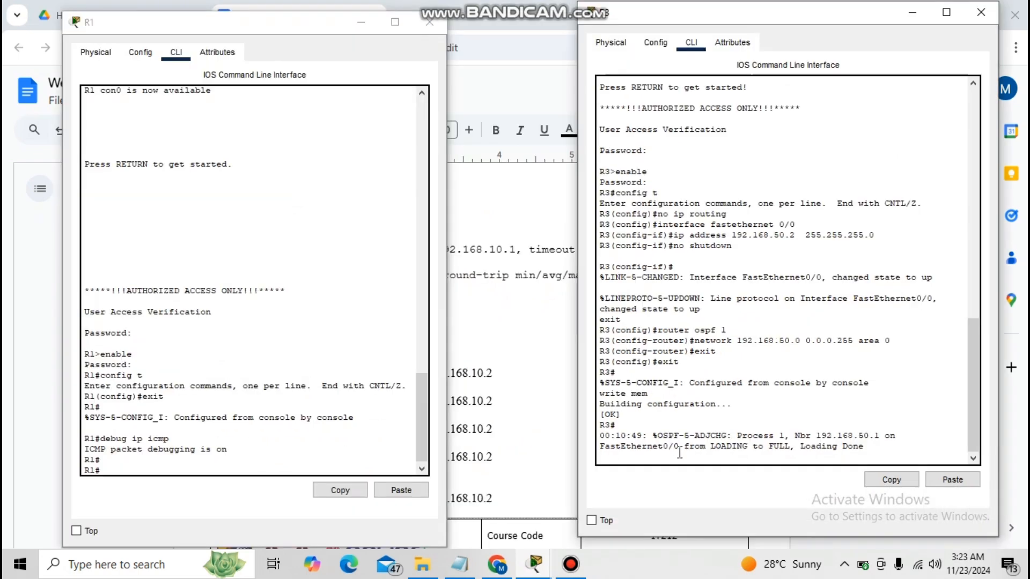
pyautogui.press('Return')
pyautogui.write('ping')
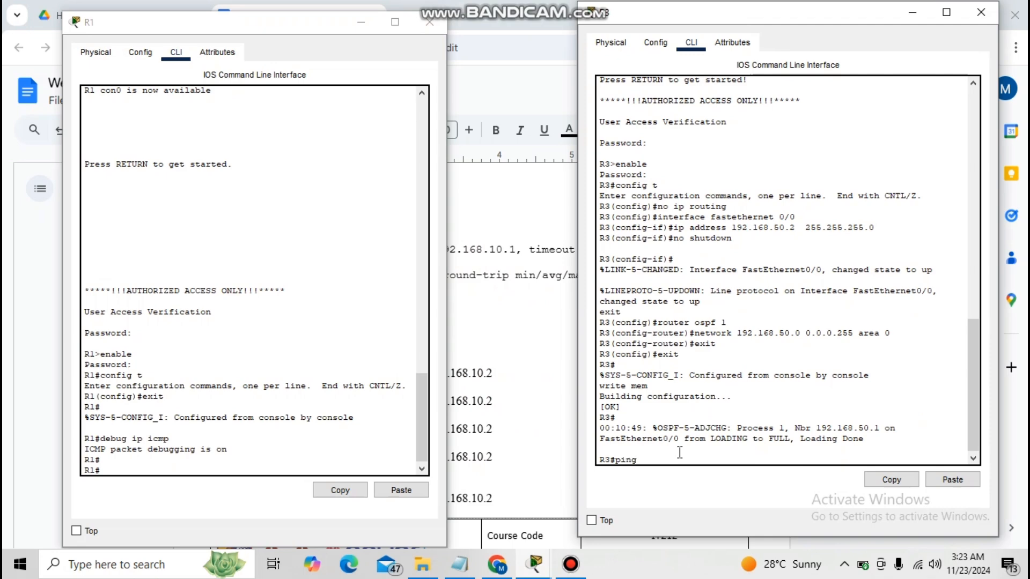
pyautogui.click(56, 293)
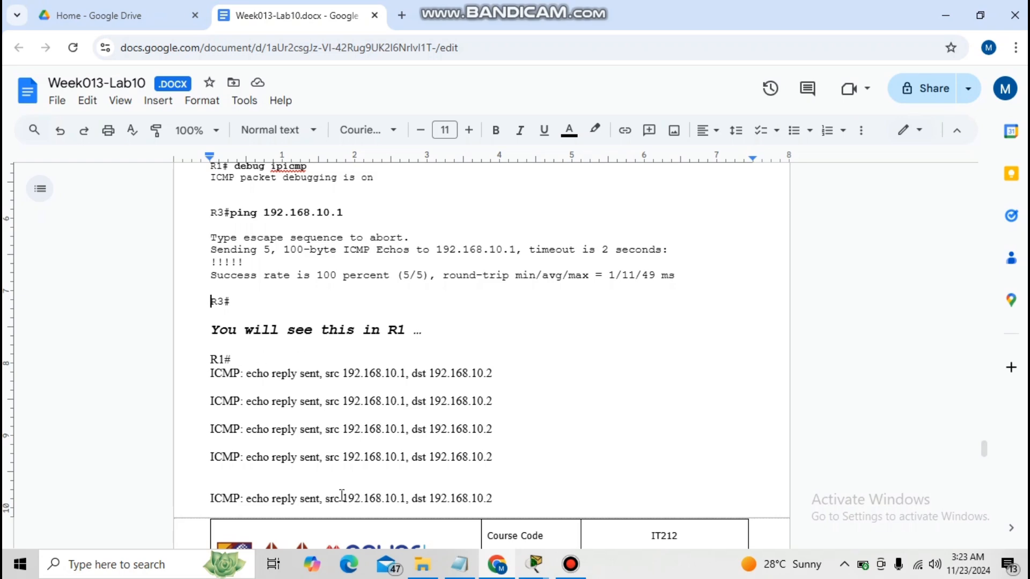
pyautogui.moveTo(536, 562)
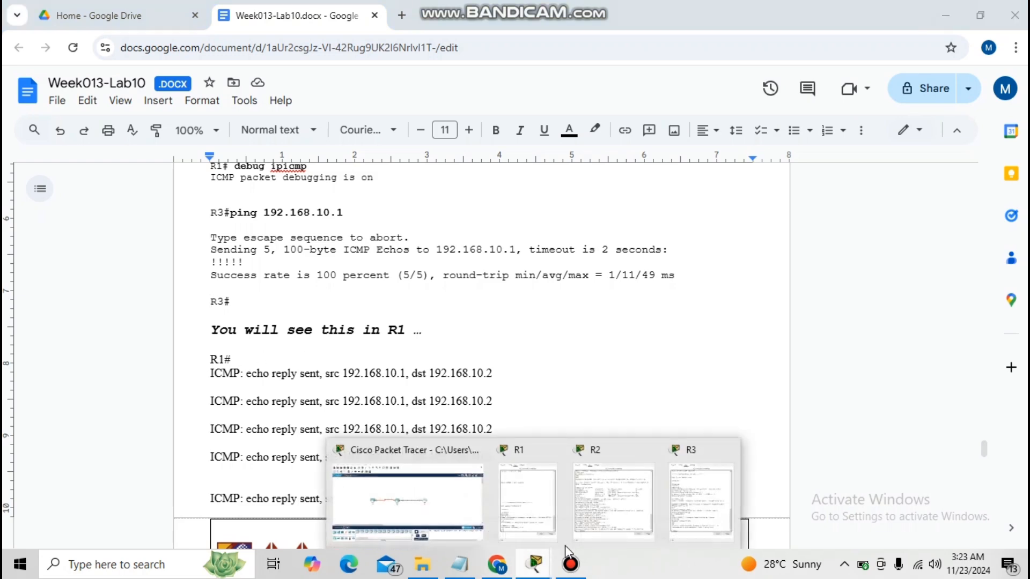
pyautogui.click(709, 504)
pyautogui.click(535, 562)
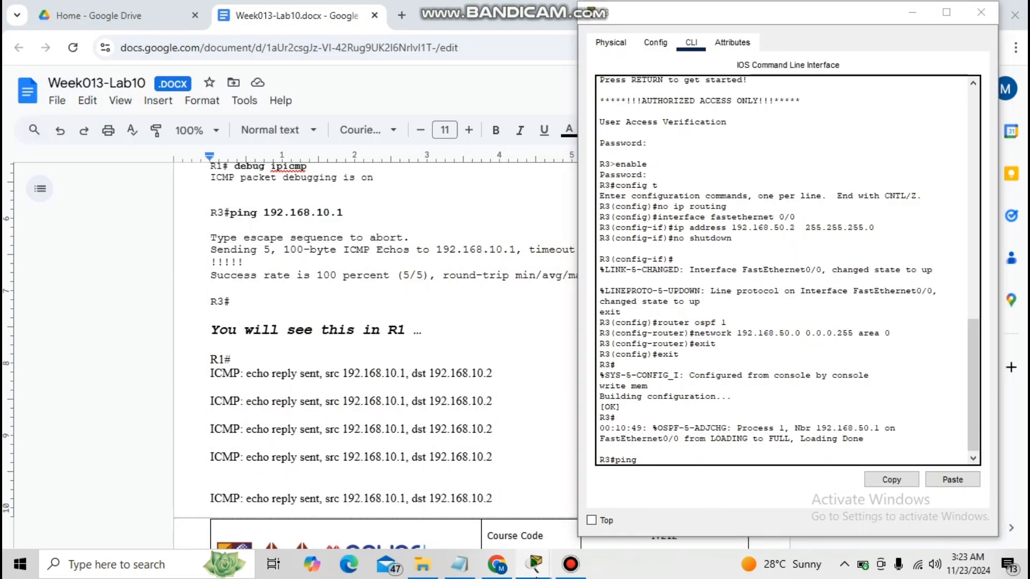
pyautogui.moveTo(512, 509)
pyautogui.click(663, 458)
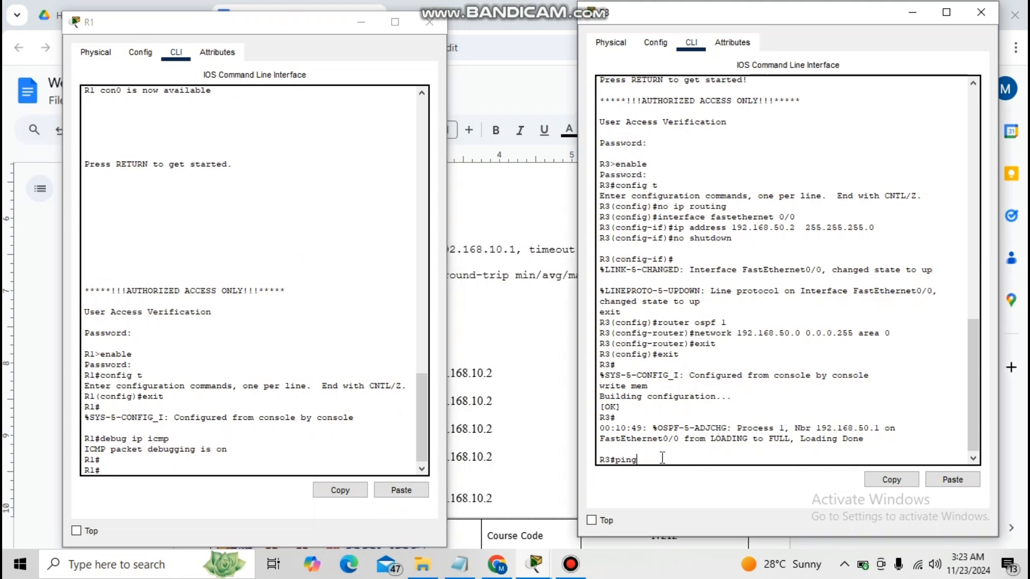
pyautogui.write('192.1698.10.1')
pyautogui.press('Return')
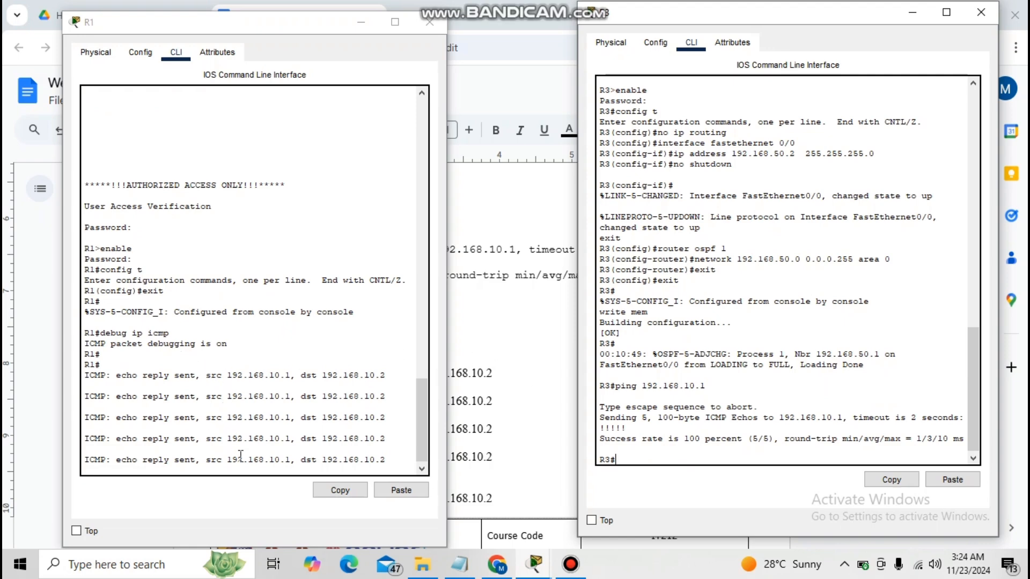
# Scroll the lab document to Step 12's NAT translation test.
pyautogui.click(4, 333)
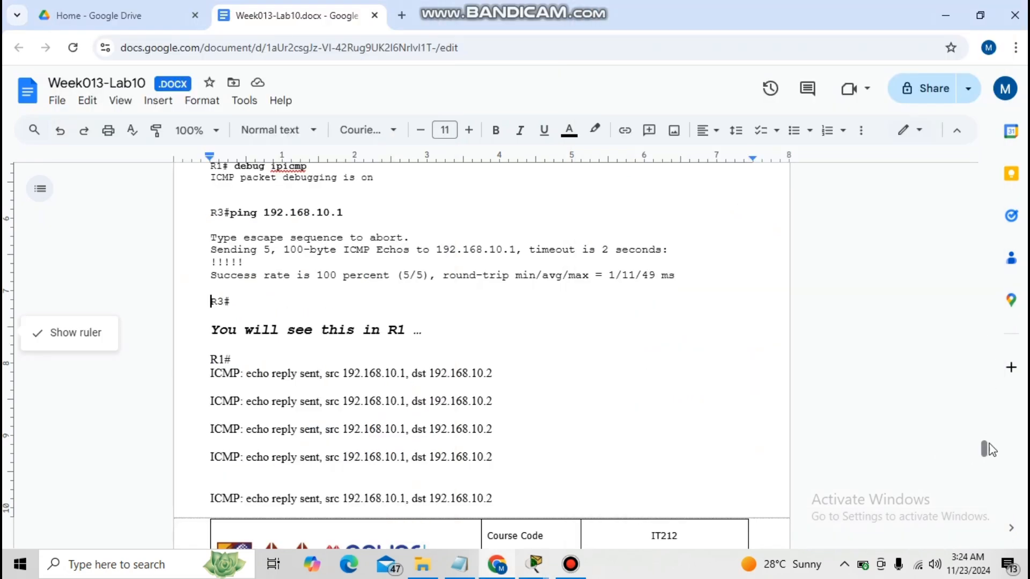
pyautogui.moveTo(985, 451); pyautogui.dragTo(990, 479)
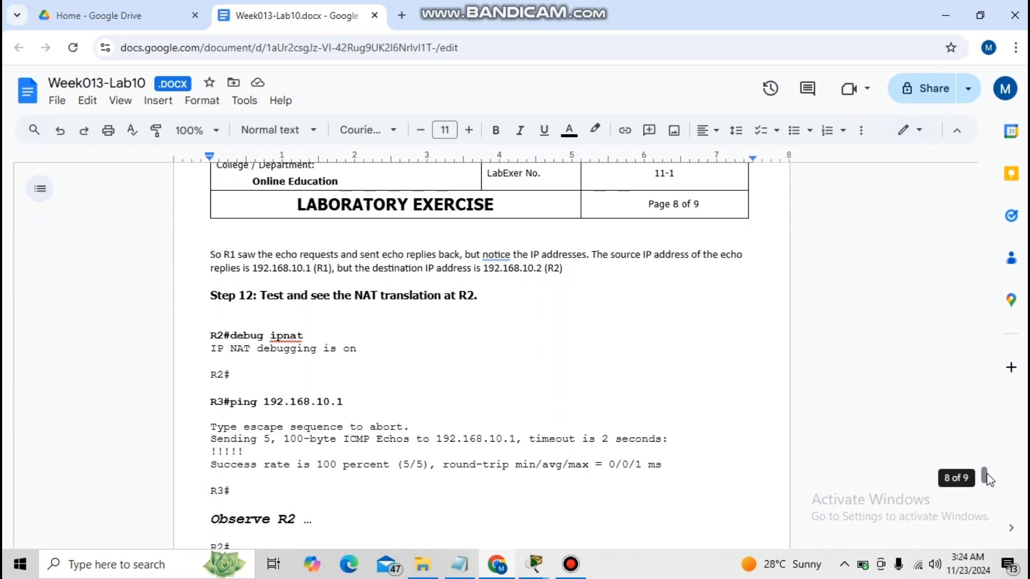
pyautogui.moveTo(990, 479); pyautogui.dragTo(990, 479)
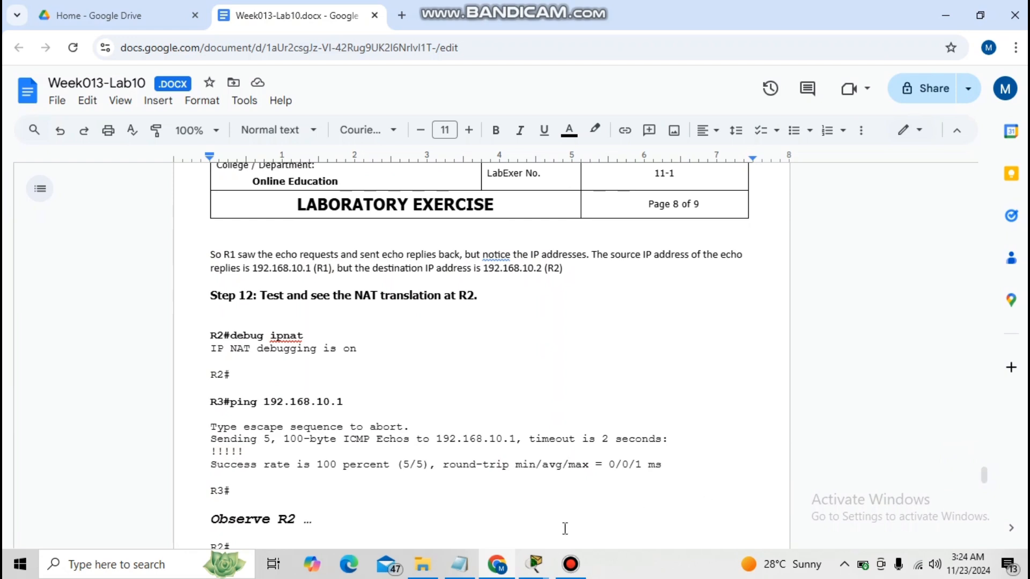
# On R2, exit global configuration and save the configuration with write mem.
pyautogui.click(534, 564)
pyautogui.click(595, 511)
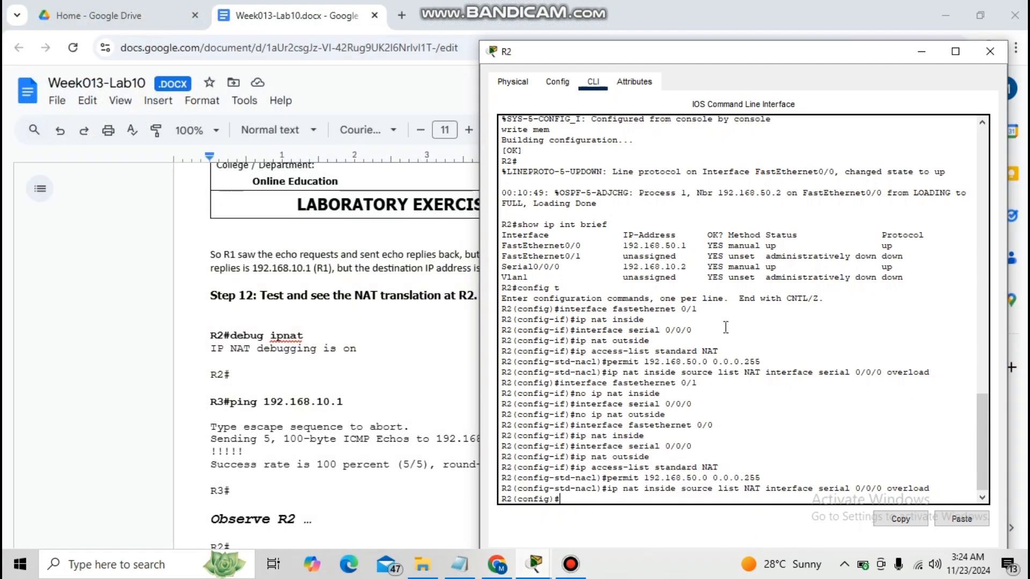
pyautogui.write('exit')
pyautogui.press('Return')
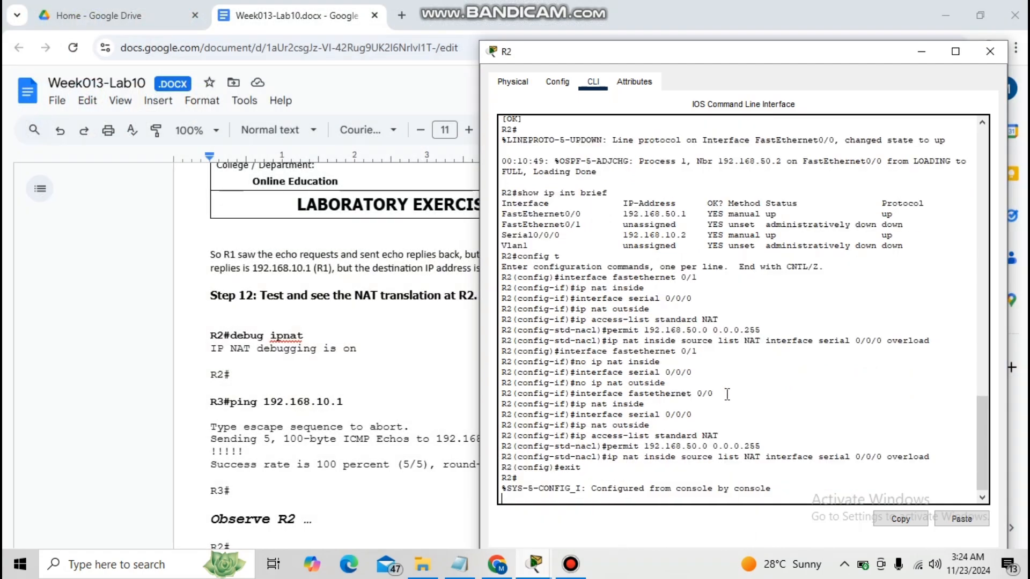
pyautogui.write('writ')
pyautogui.press('BackSpace')
pyautogui.write('ite mem')
pyautogui.press('Return')
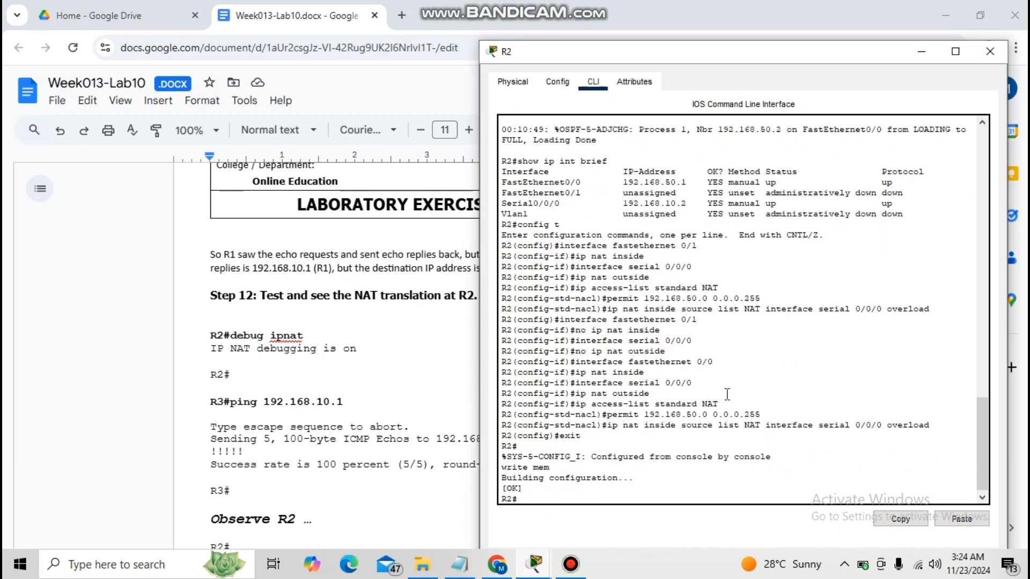
# On R2, enable NAT debugging with debug ip nat.
pyautogui.write('debug ip nat')
pyautogui.press('Return')
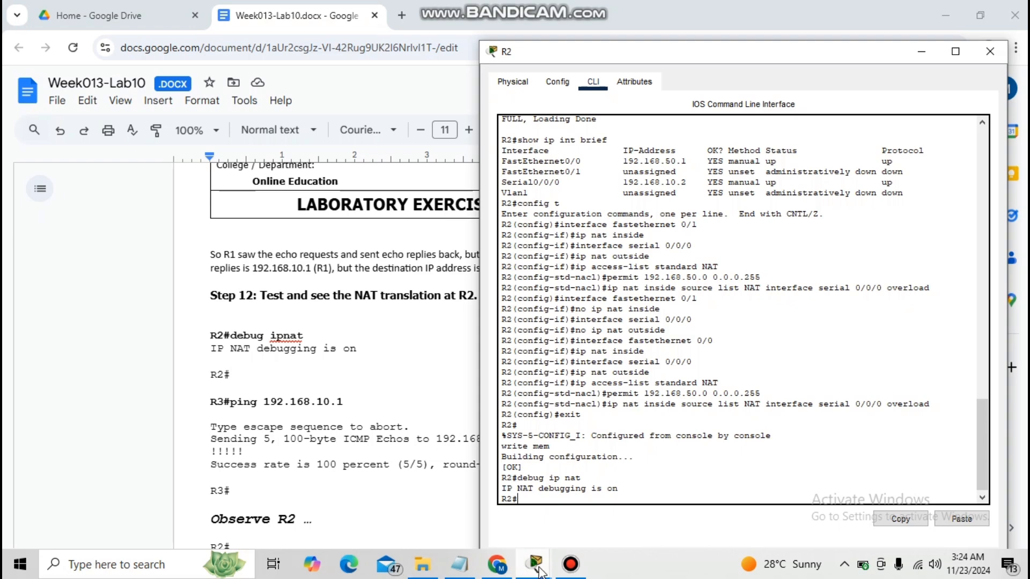
# Scroll the lab document to the expected R2 NAT output.
pyautogui.moveTo(538, 569)
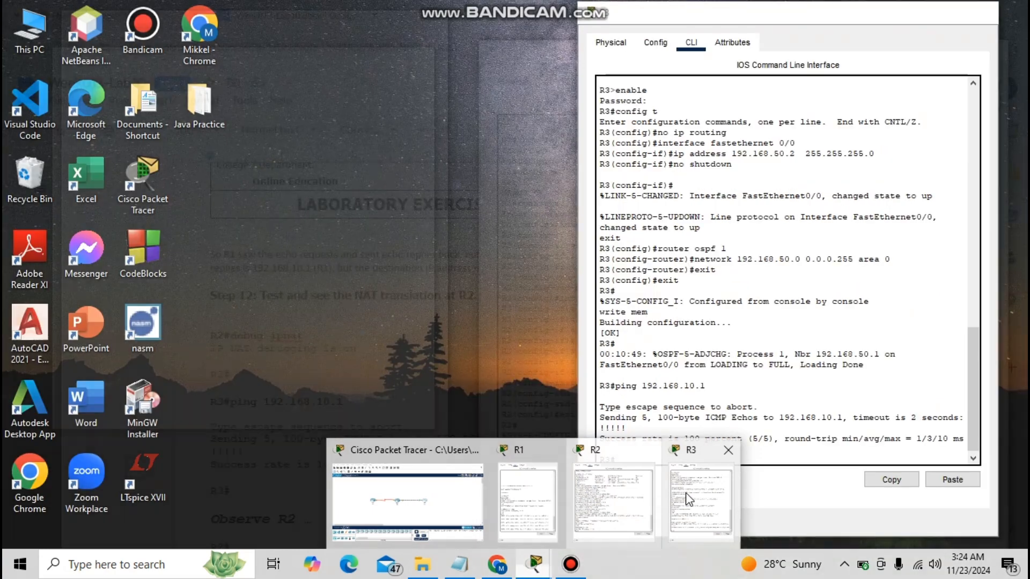
pyautogui.click(688, 500)
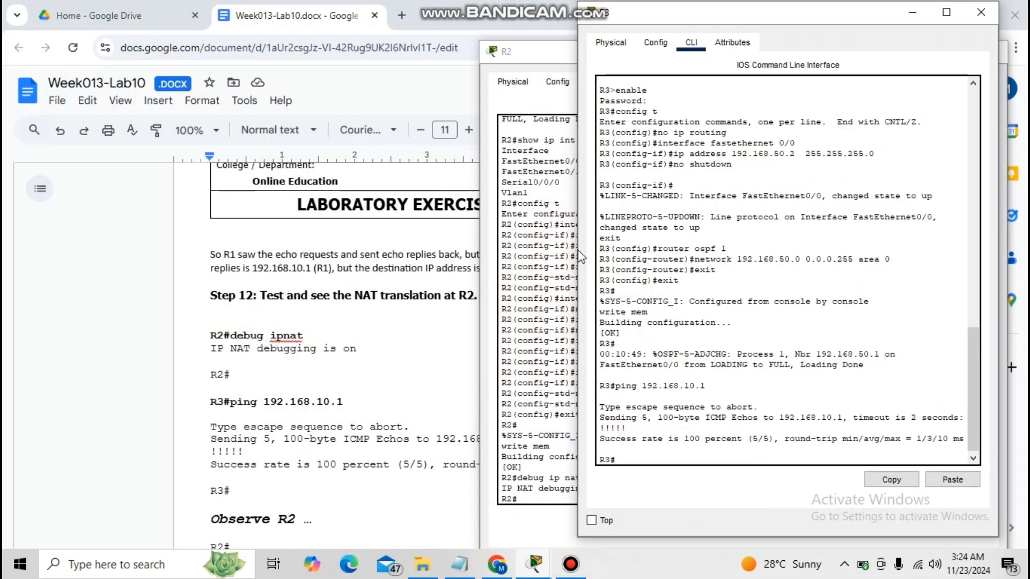
pyautogui.click(166, 296)
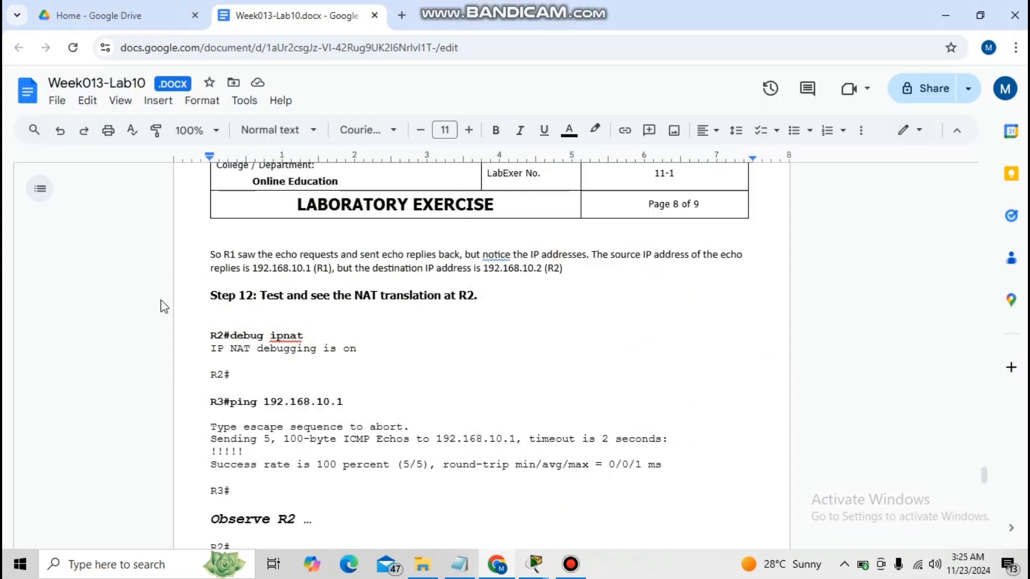
pyautogui.moveTo(990, 464); pyautogui.dragTo(994, 487)
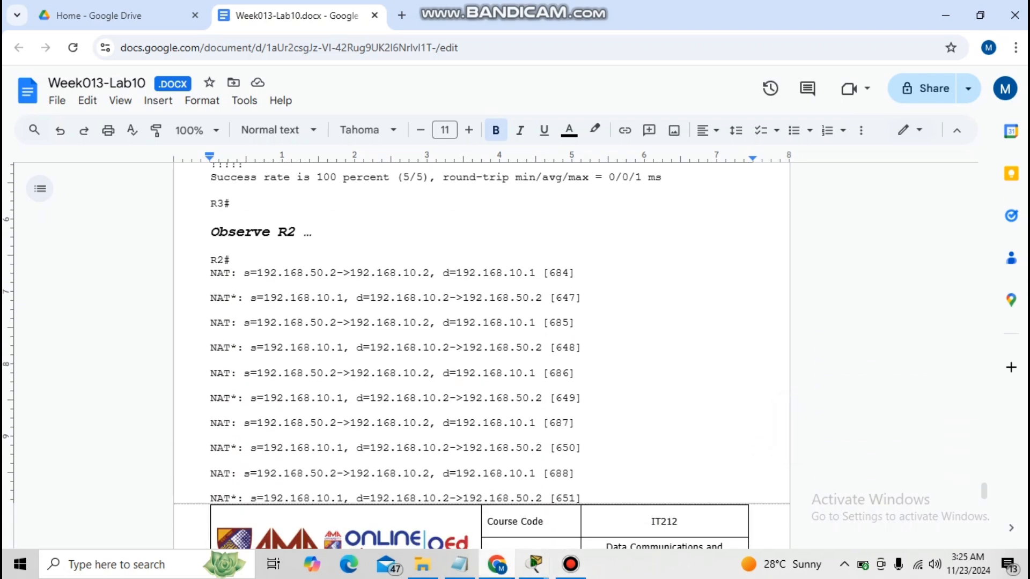
# On R3, ping 192.168.10.1 again with R2's console placed alongside to watch the NAT translations.
pyautogui.moveTo(535, 563)
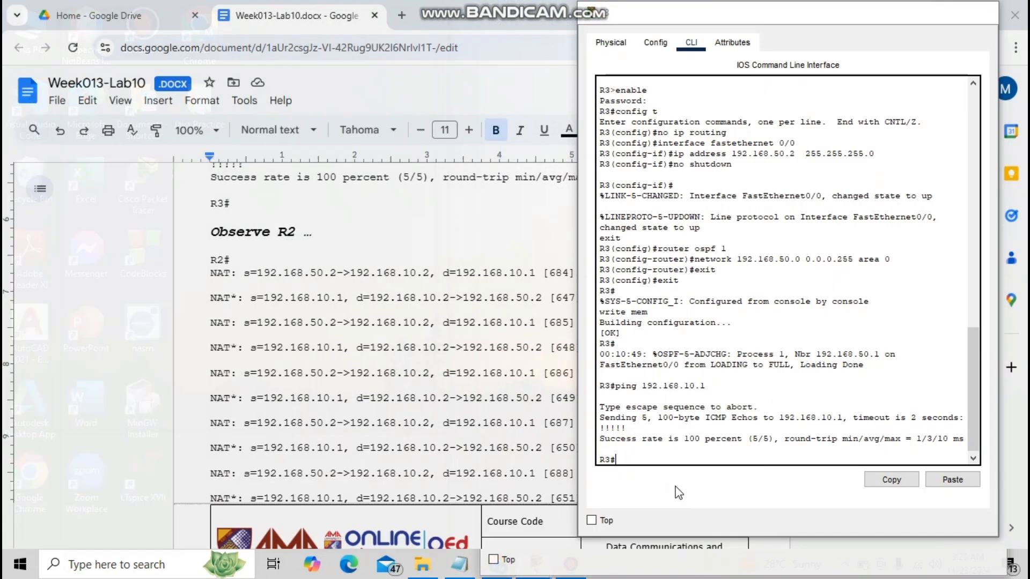
pyautogui.click(679, 492)
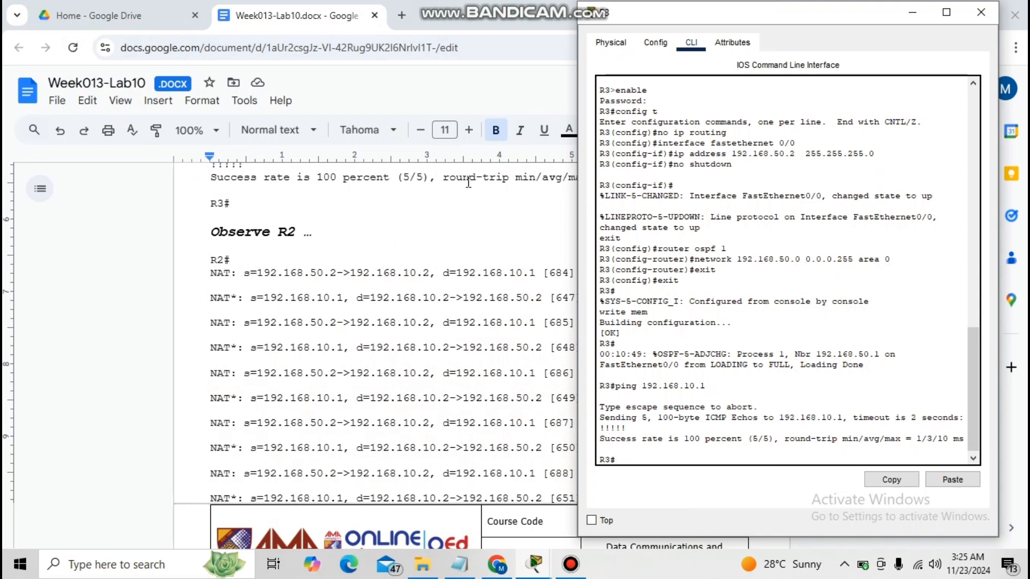
pyautogui.write('ping 192.168.10.1')
pyautogui.moveTo(544, 566)
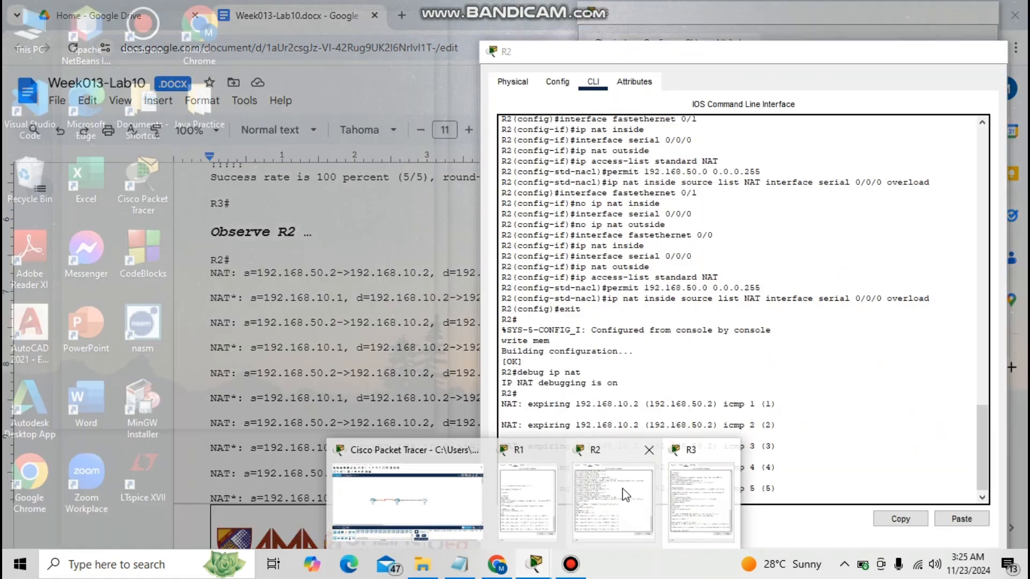
pyautogui.click(626, 495)
pyautogui.moveTo(744, 54); pyautogui.dragTo(288, 16)
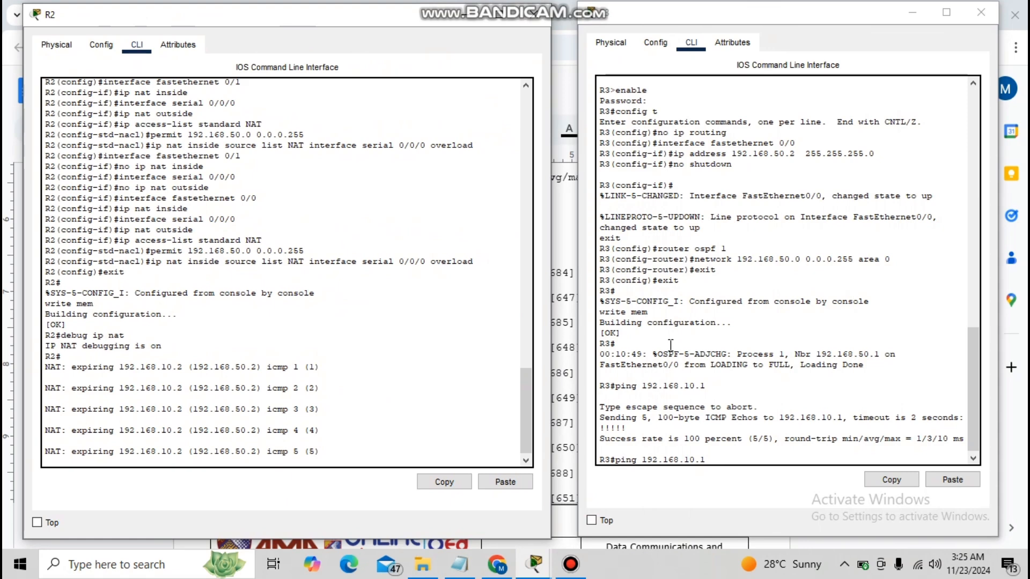
pyautogui.click(755, 460)
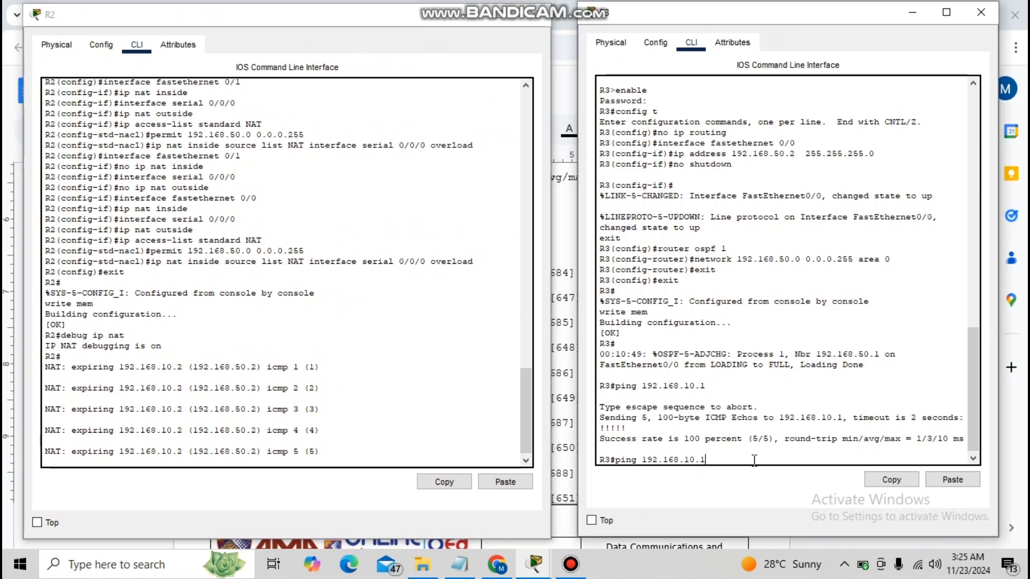
pyautogui.press('Return')
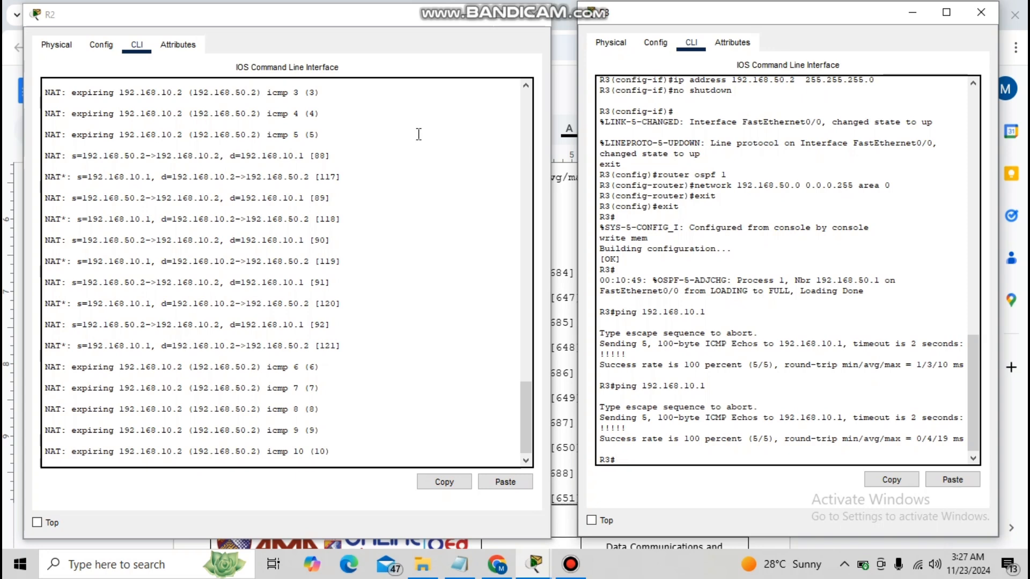
pyautogui.click(17, 224)
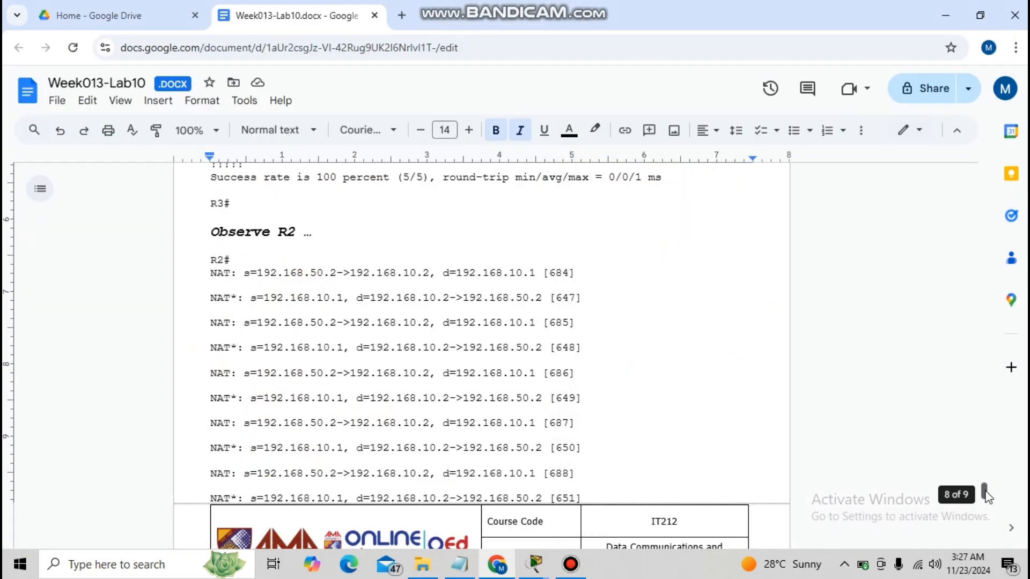
# Following Step 13 of the lab document, ping 192.168.10.1 again from R3's console.
pyautogui.moveTo(986, 491); pyautogui.dragTo(990, 513)
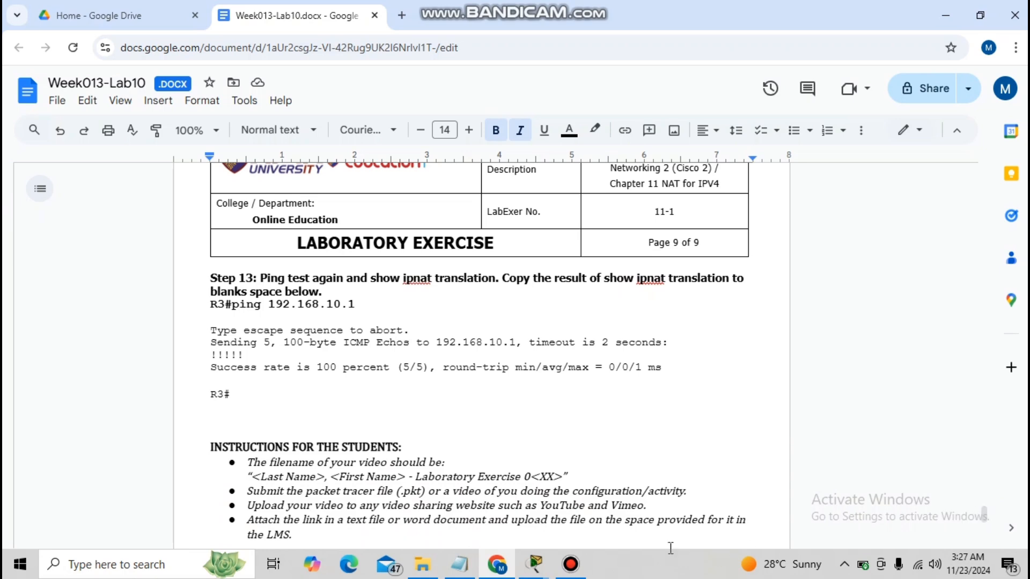
pyautogui.click(543, 568)
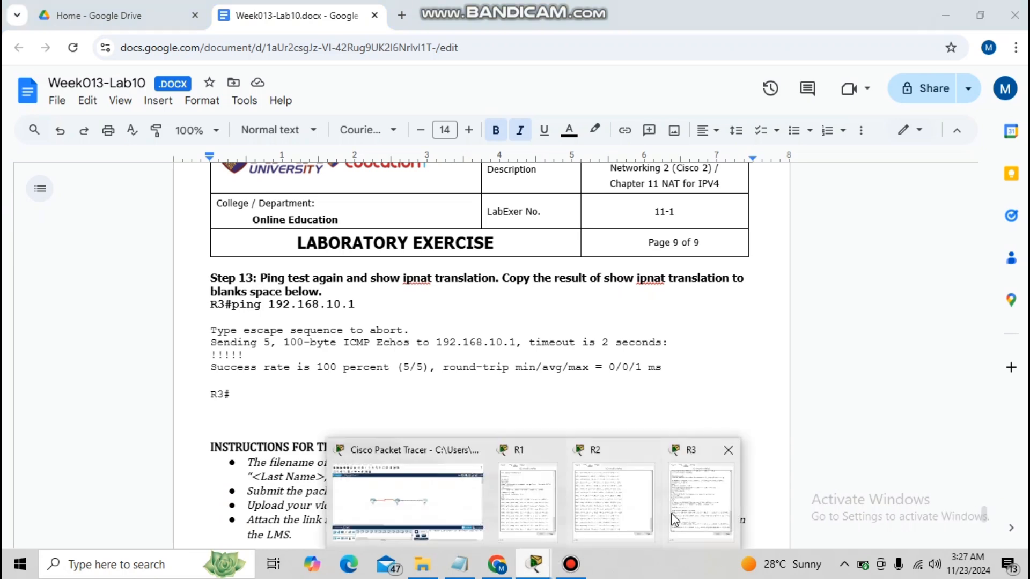
pyautogui.click(729, 450)
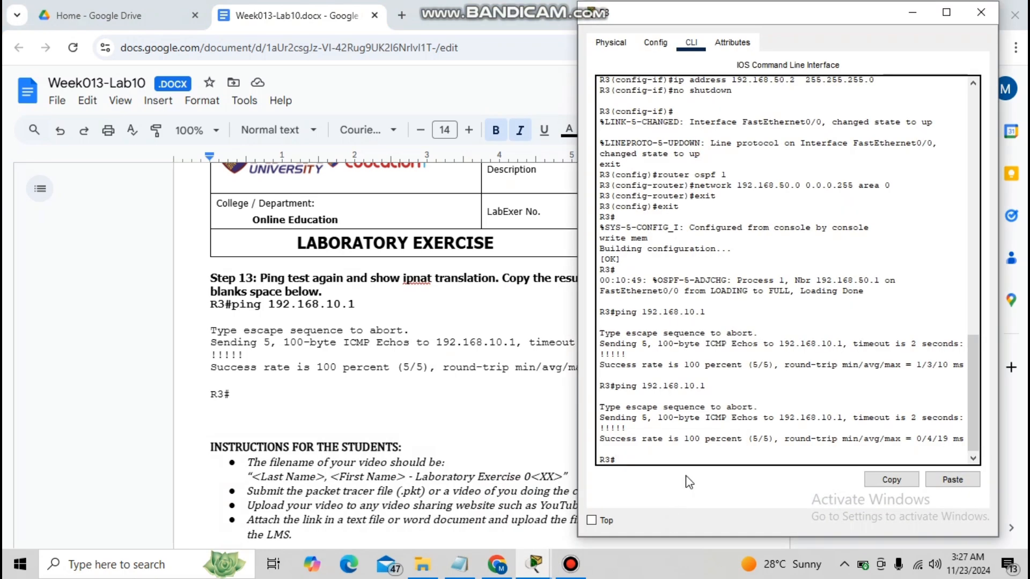
pyautogui.write('ping 192.168.10.1')
pyautogui.press('Return')
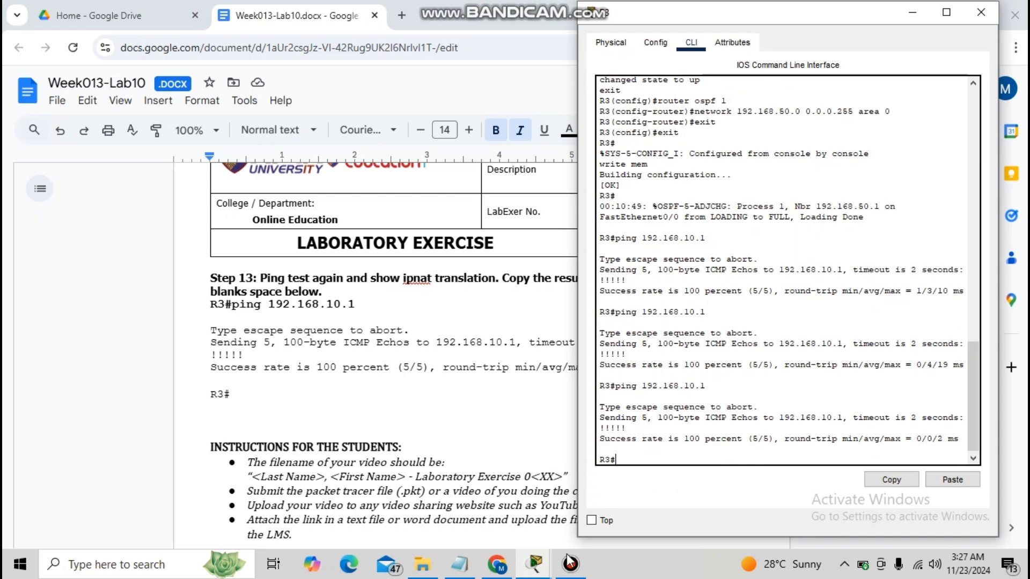
# Open R2's console and examine the NAT debug messages and the show ip nat translation table.
pyautogui.moveTo(537, 563)
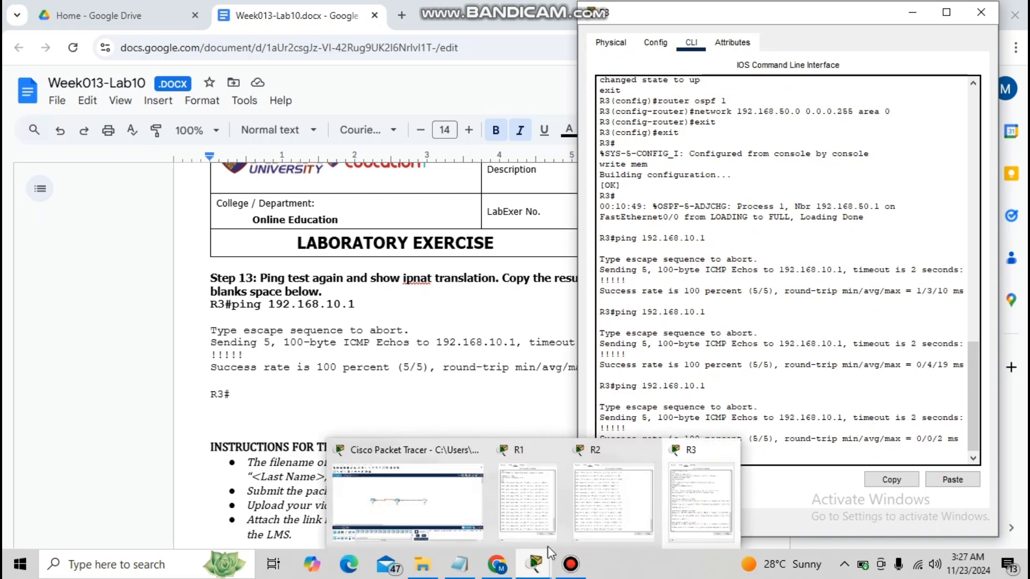
pyautogui.click(602, 501)
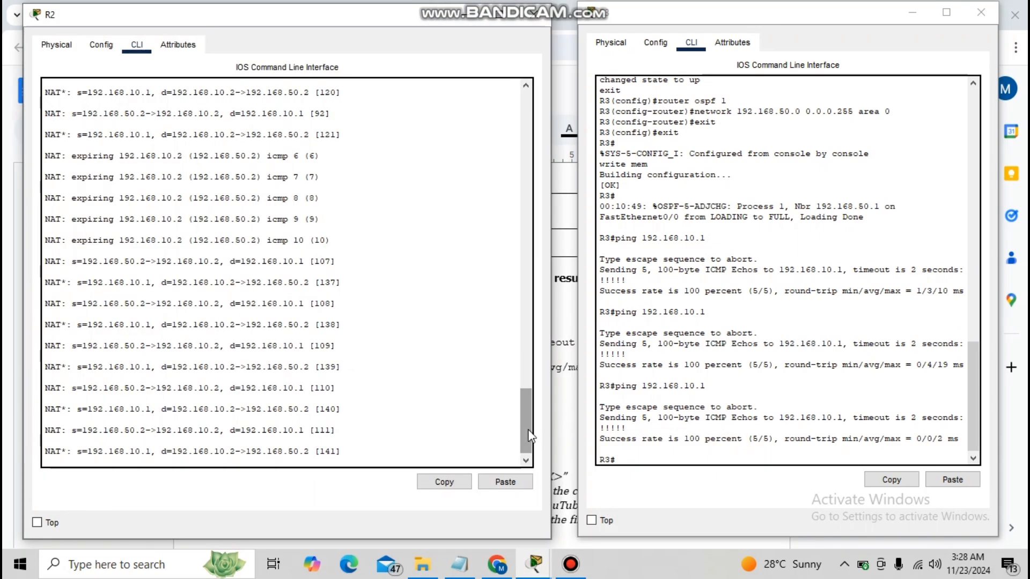
pyautogui.moveTo(527, 430); pyautogui.dragTo(519, 460)
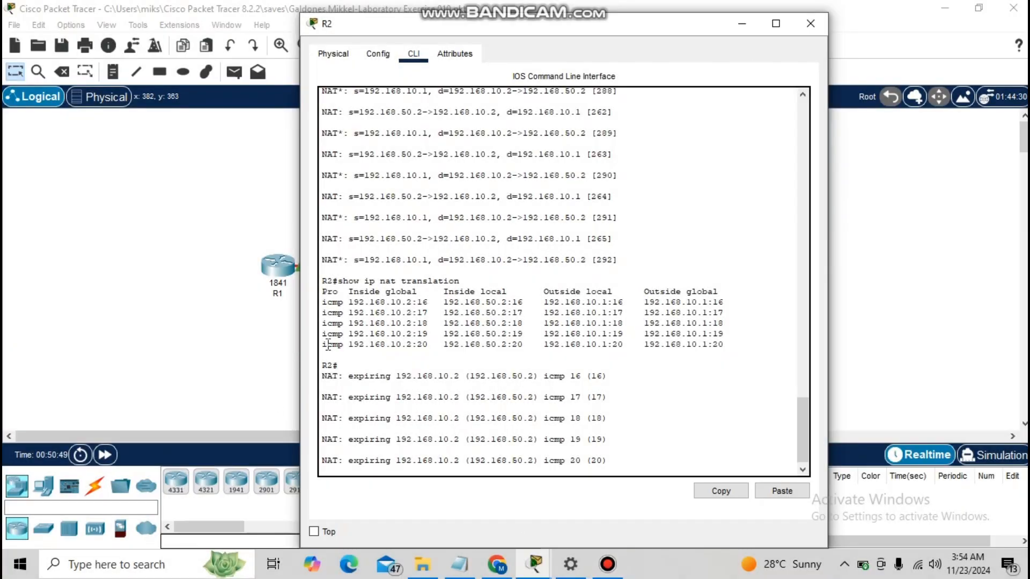
pyautogui.click(475, 289)
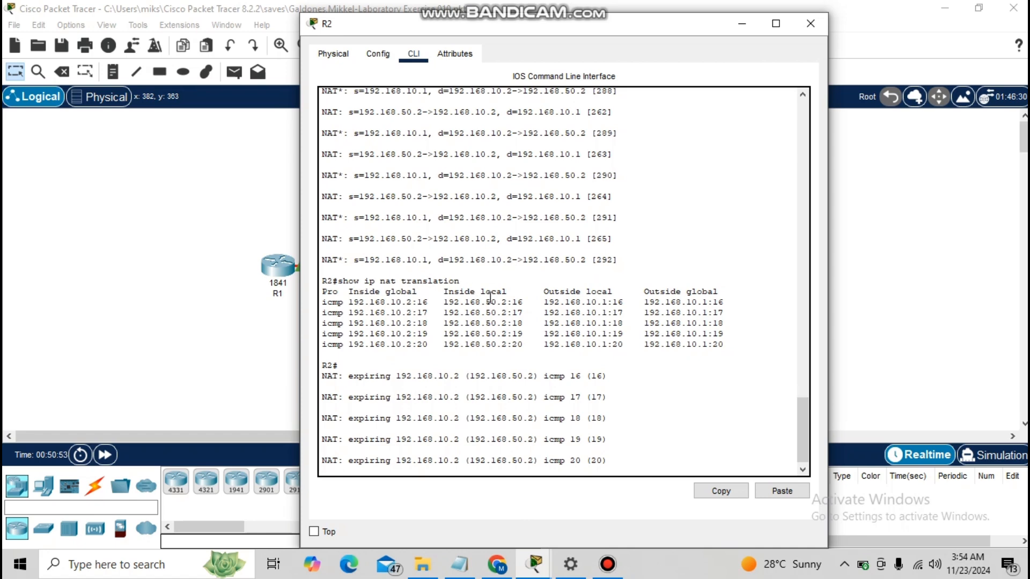